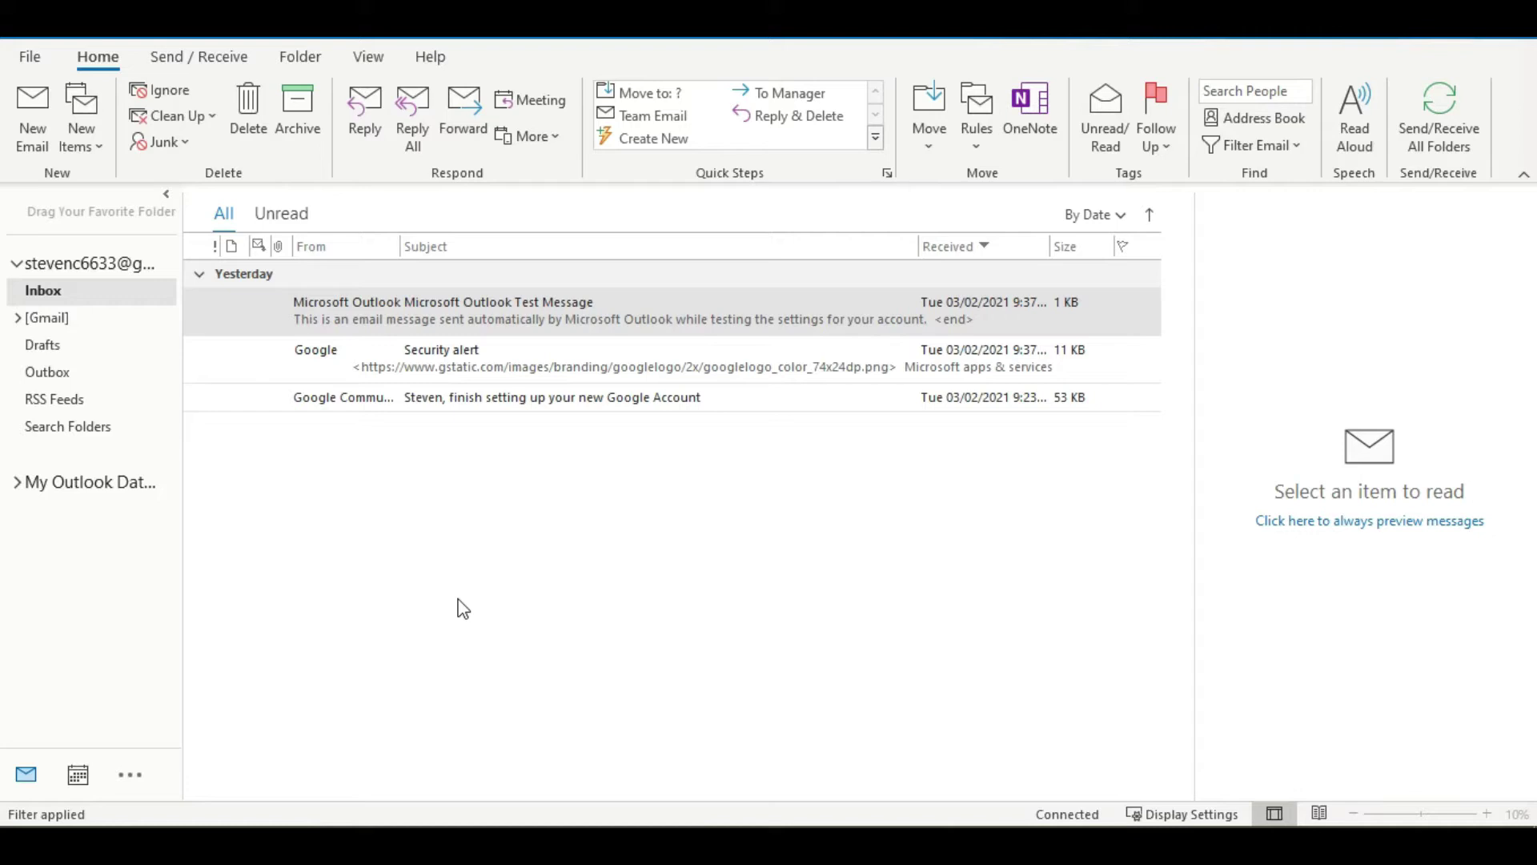
# - Start a new email and bring up the Signatures and Stationery window
pyautogui.click(37, 130)
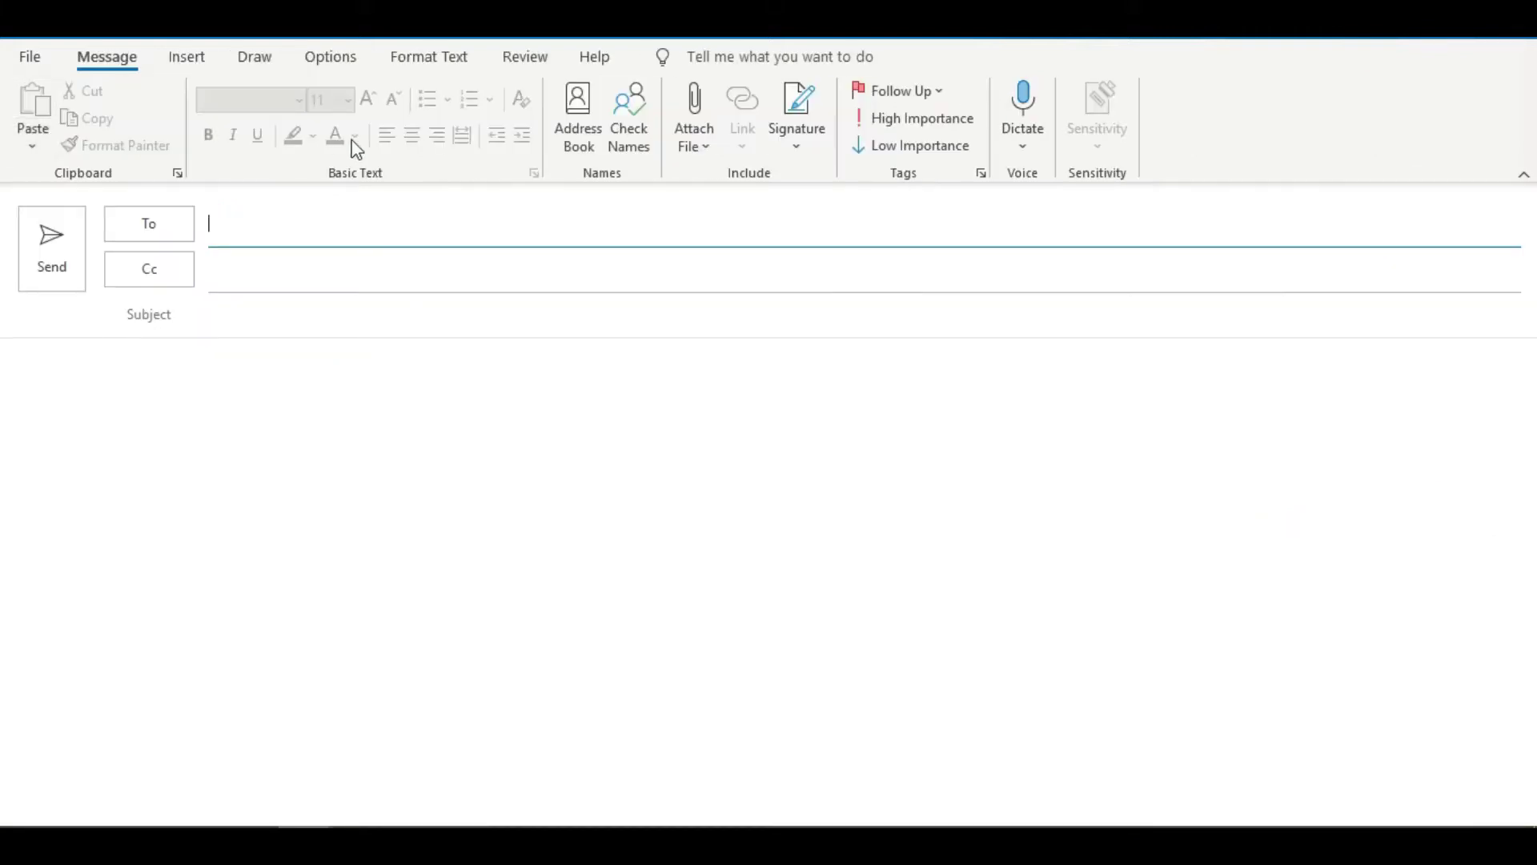
pyautogui.click(804, 140)
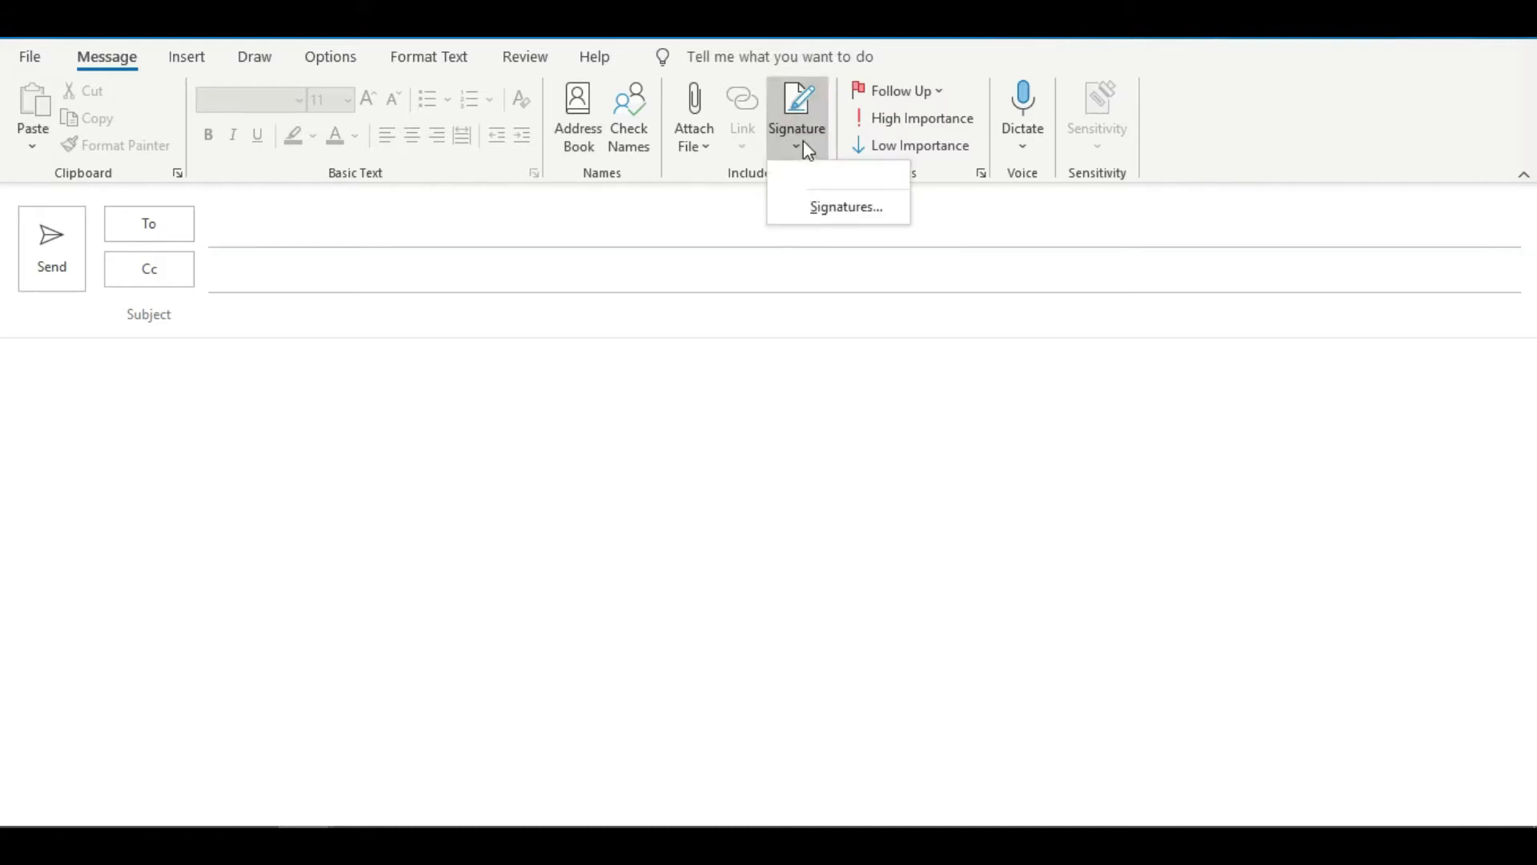
# - Add a new blank signature named 'Office Signature'
pyautogui.click(827, 213)
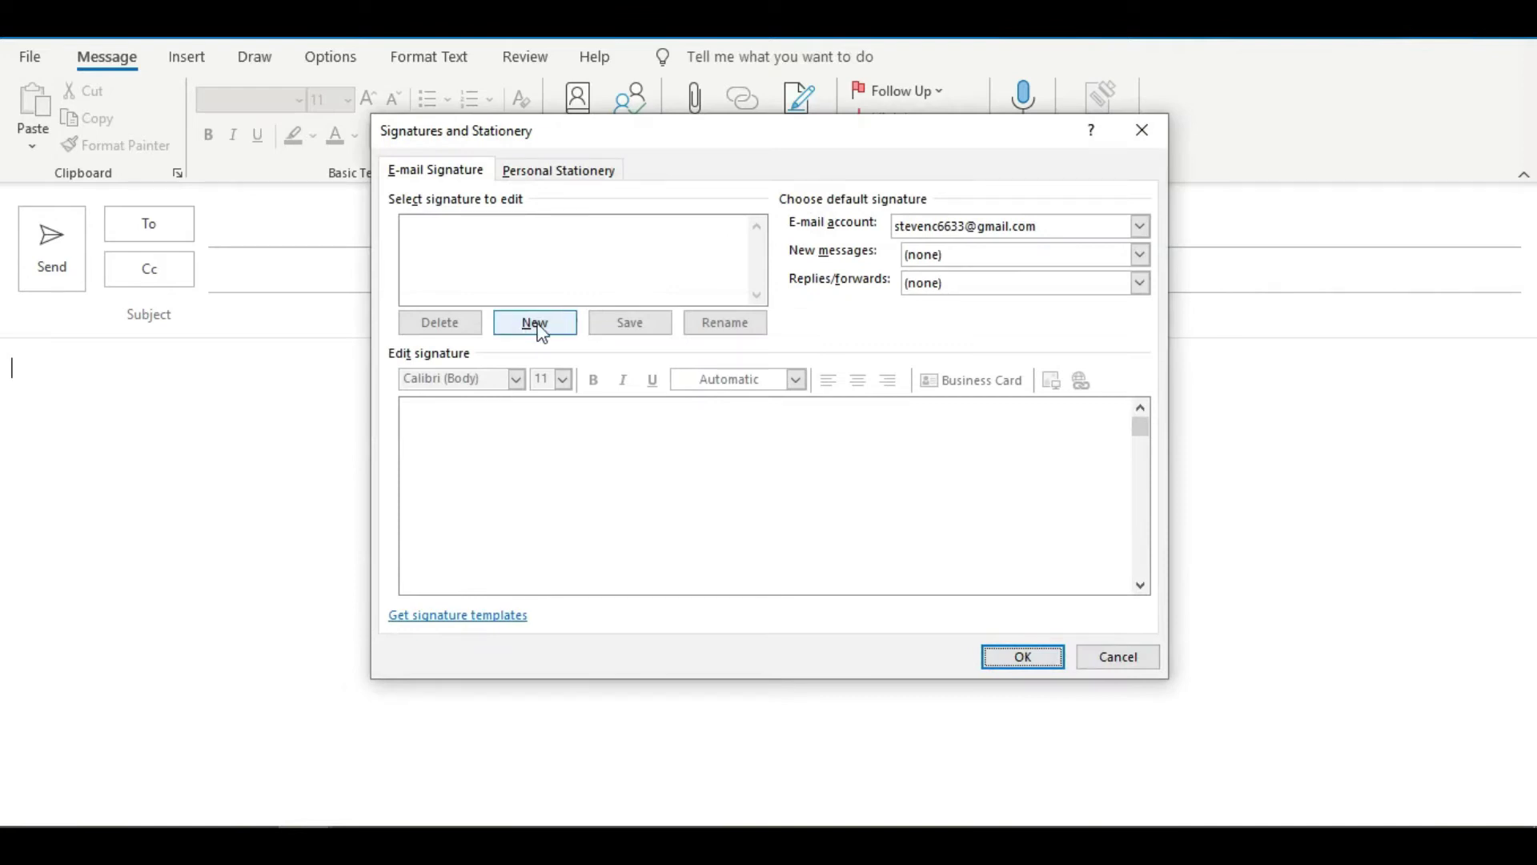
pyautogui.click(534, 323)
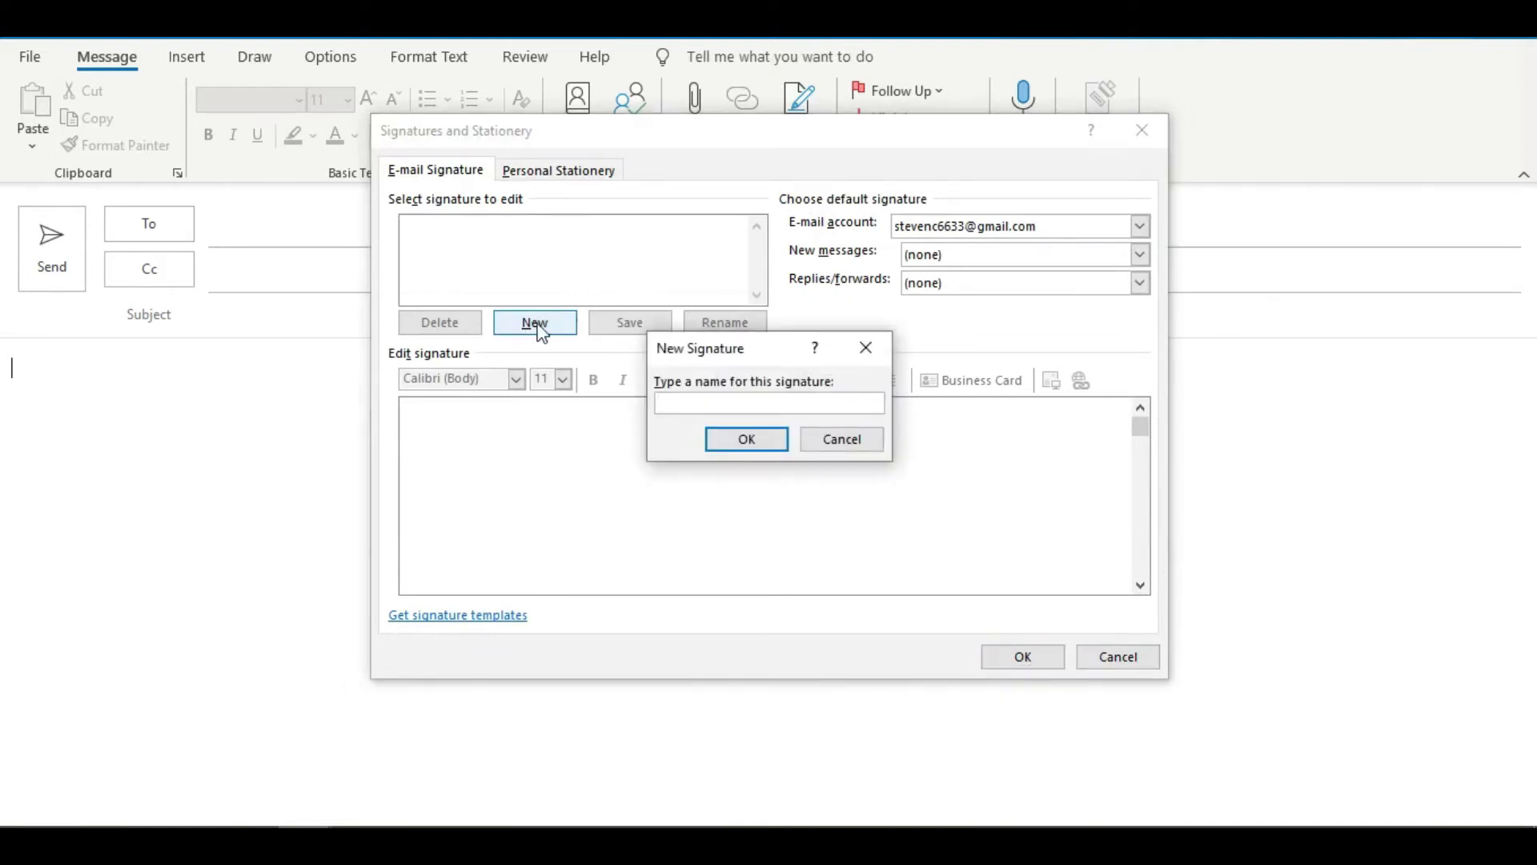
pyautogui.write('Off')
pyautogui.write('ice')
pyautogui.write(' Sig')
pyautogui.write('nature')
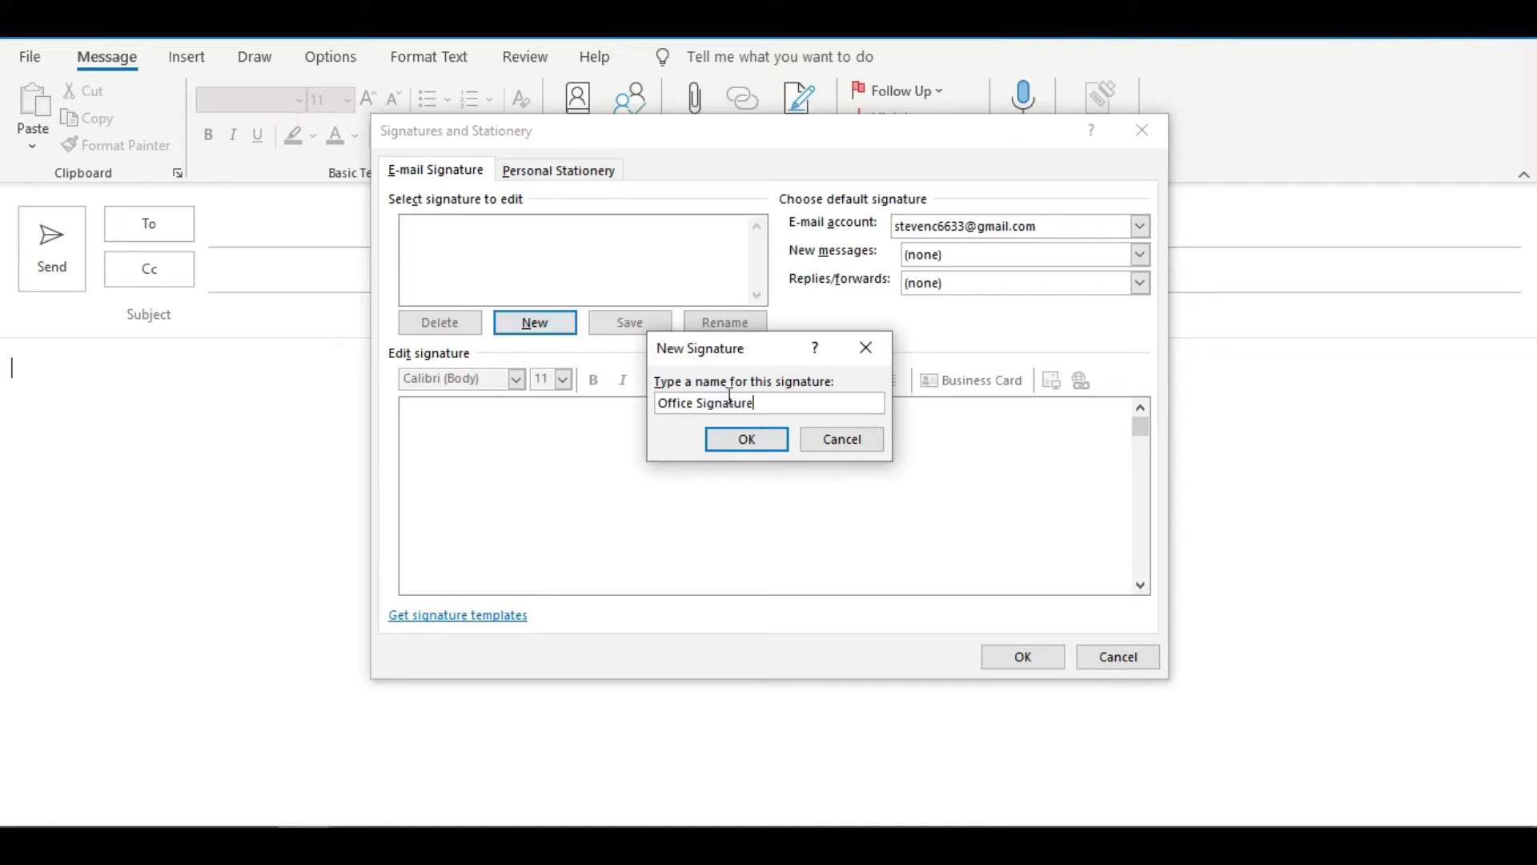
pyautogui.click(756, 446)
# - Type the Office Signature: a name line, then Phone:, Fax:, Company: and Address: lines
pyautogui.click(539, 448)
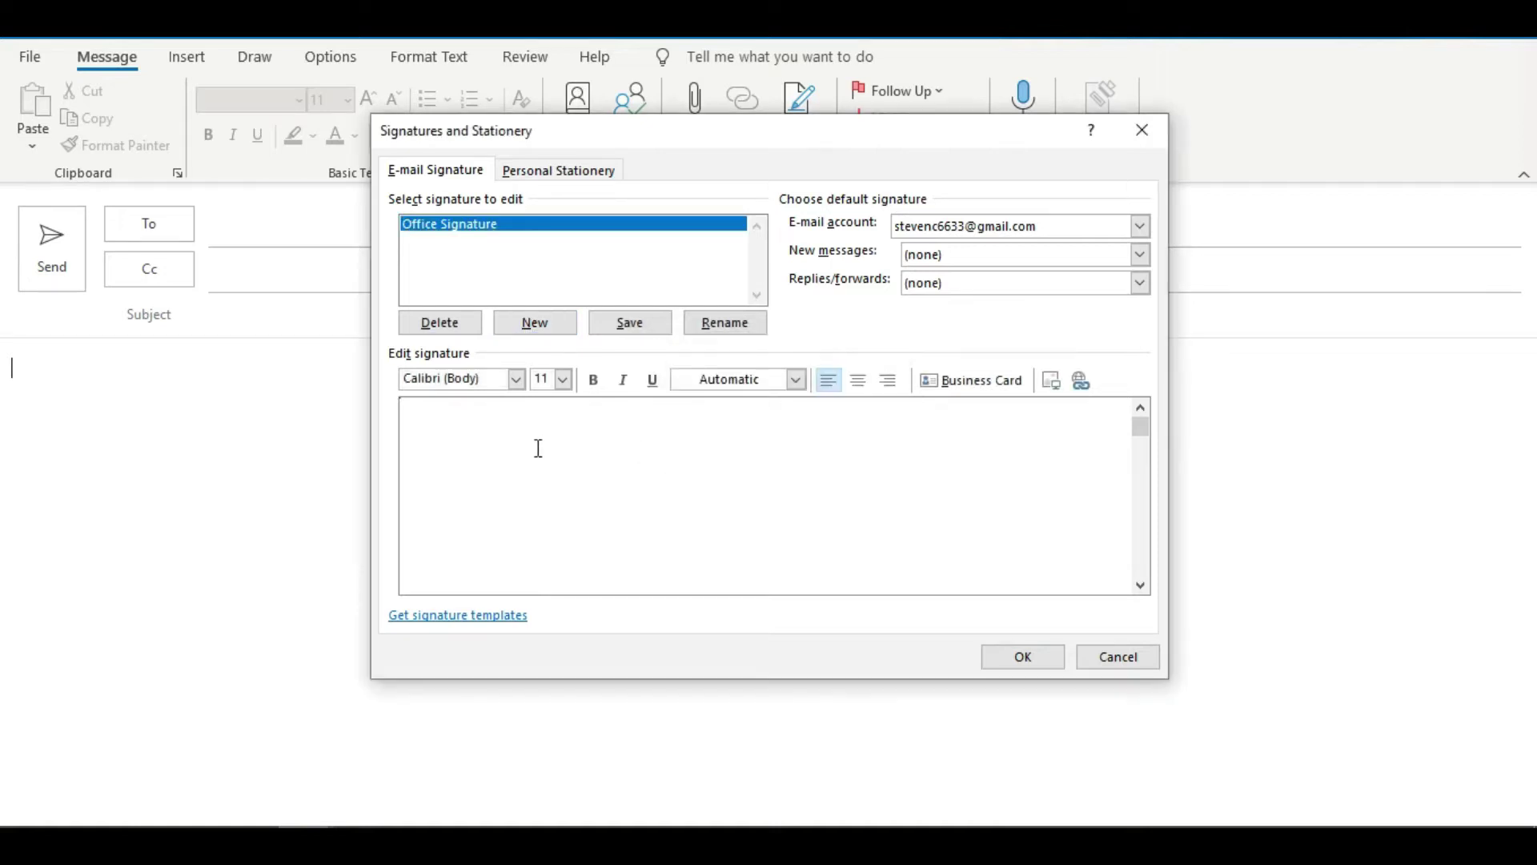
pyautogui.press('Return')
pyautogui.write('Steven')
pyautogui.write(' C')
pyautogui.press('Return')
pyautogui.write('Ph')
pyautogui.write('one:')
pyautogui.press('Return')
pyautogui.write('Fax')
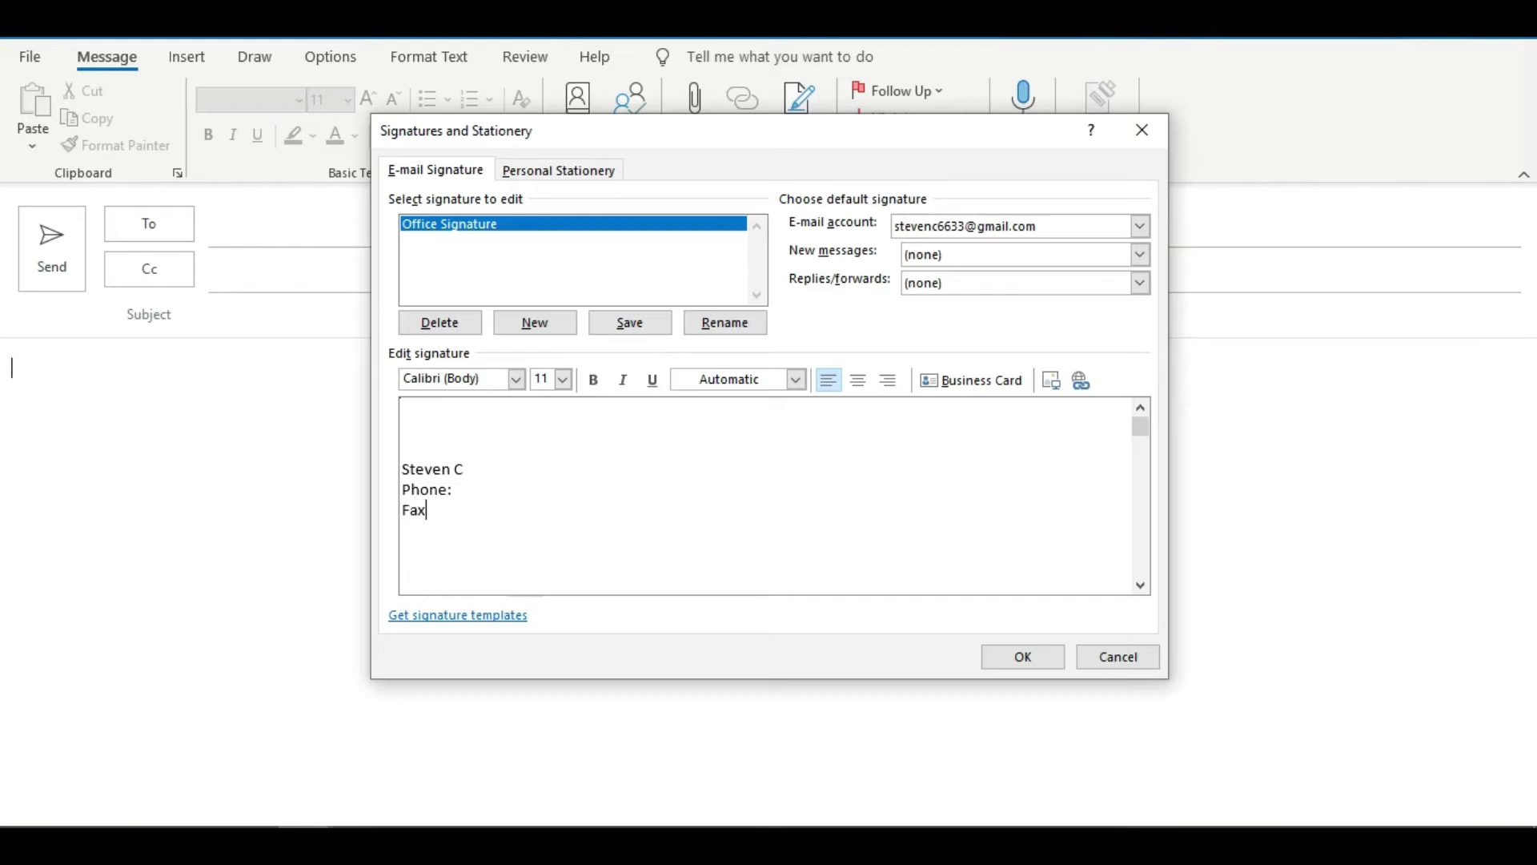
pyautogui.write(':')
pyautogui.press('Return')
pyautogui.write('Company')
pyautogui.write(':')
pyautogui.press('Return')
pyautogui.write('Addre')
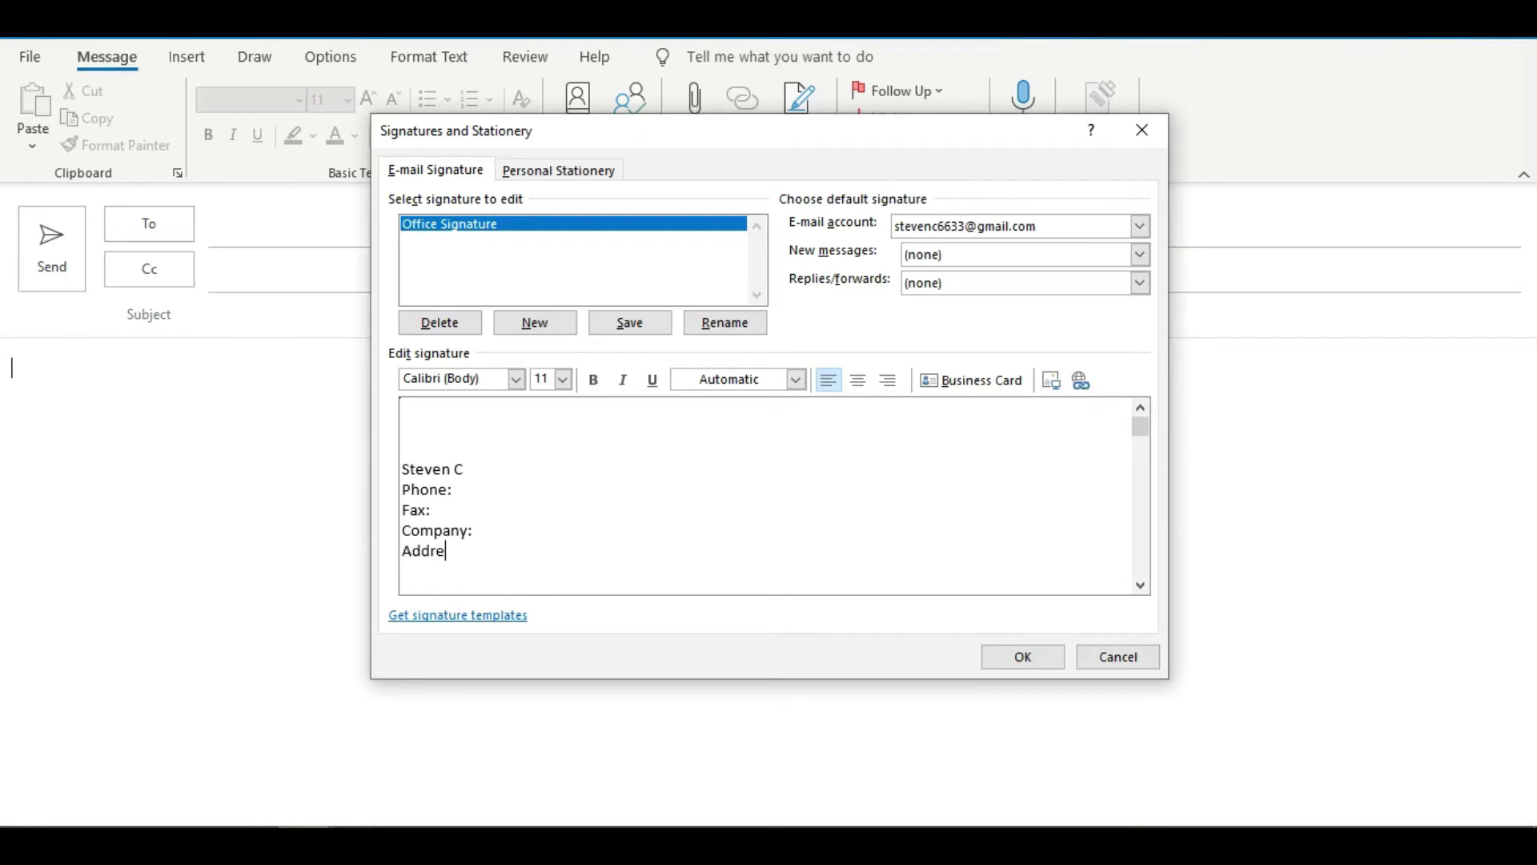
pyautogui.write('ss: 56')
pyautogui.write('7 G')
pyautogui.write('old Rd')
pyautogui.write('.')
# - Save the Office Signature, discard the draft without saving, and start a fresh email
pyautogui.click(961, 309)
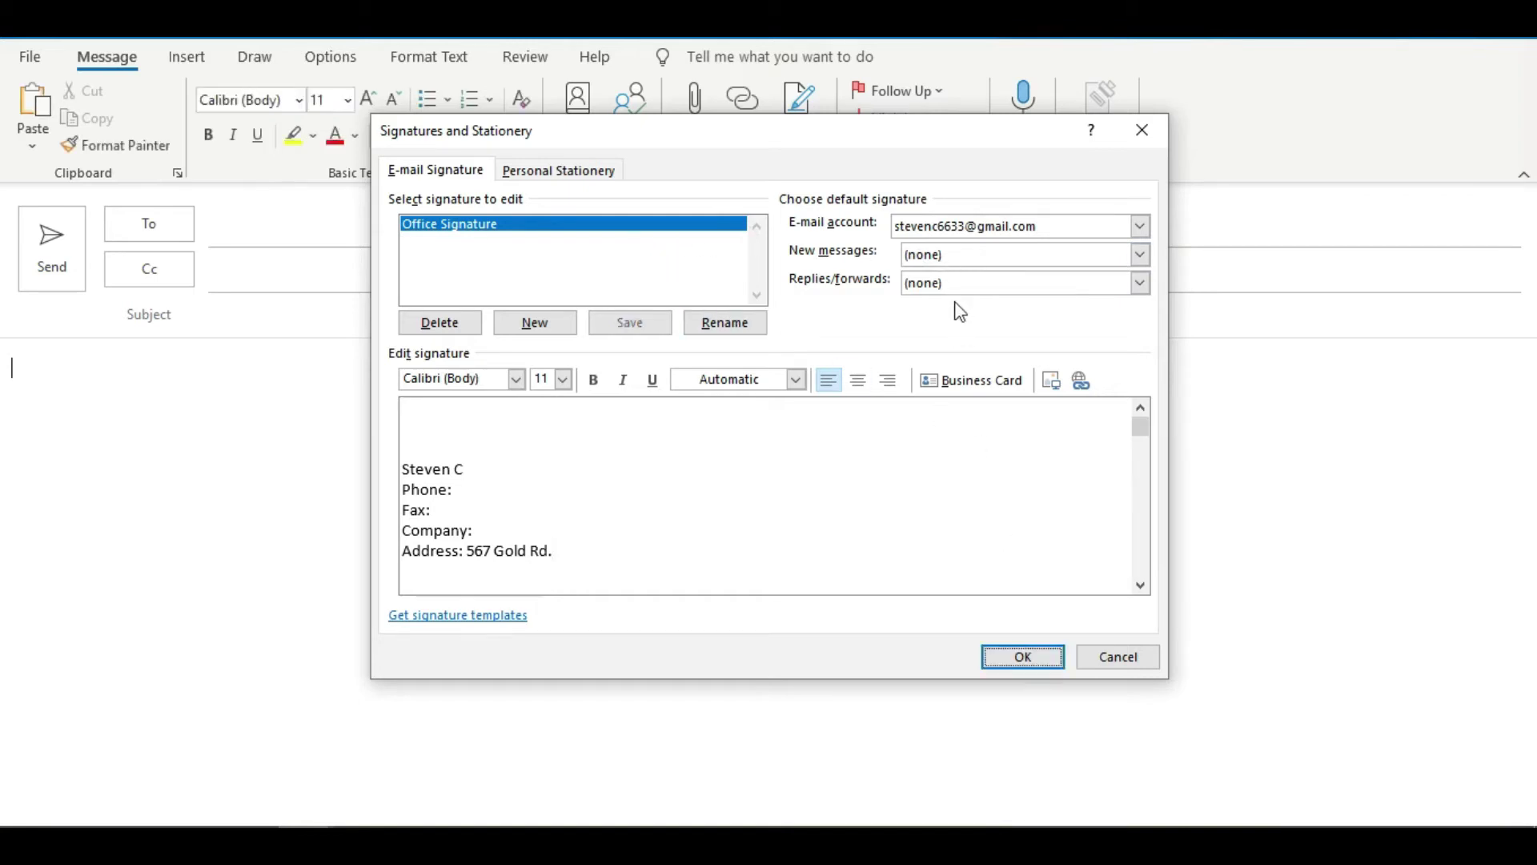
pyautogui.click(997, 659)
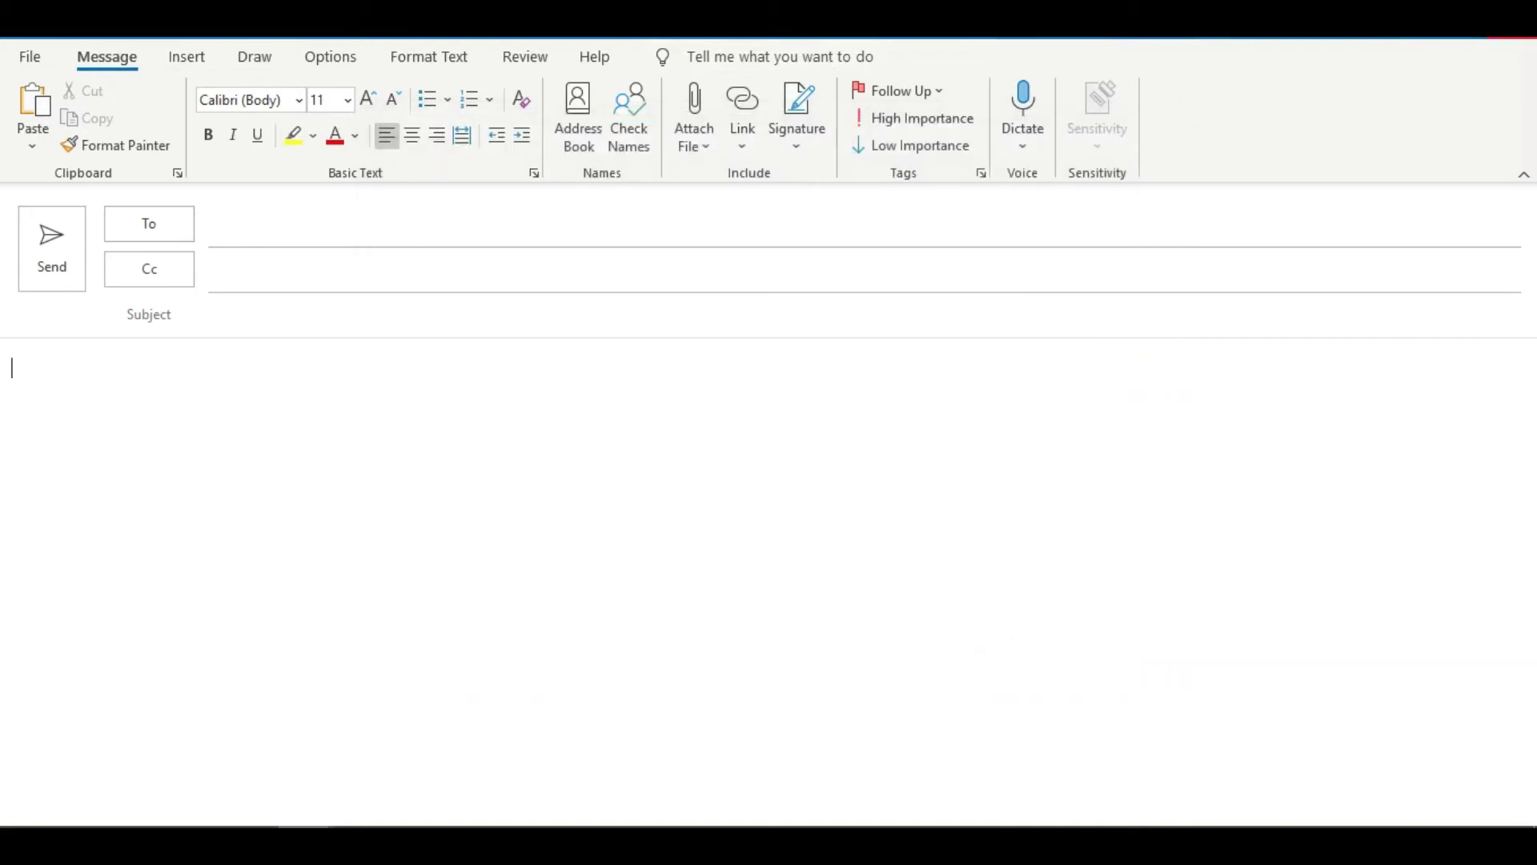
pyautogui.click(1382, 30)
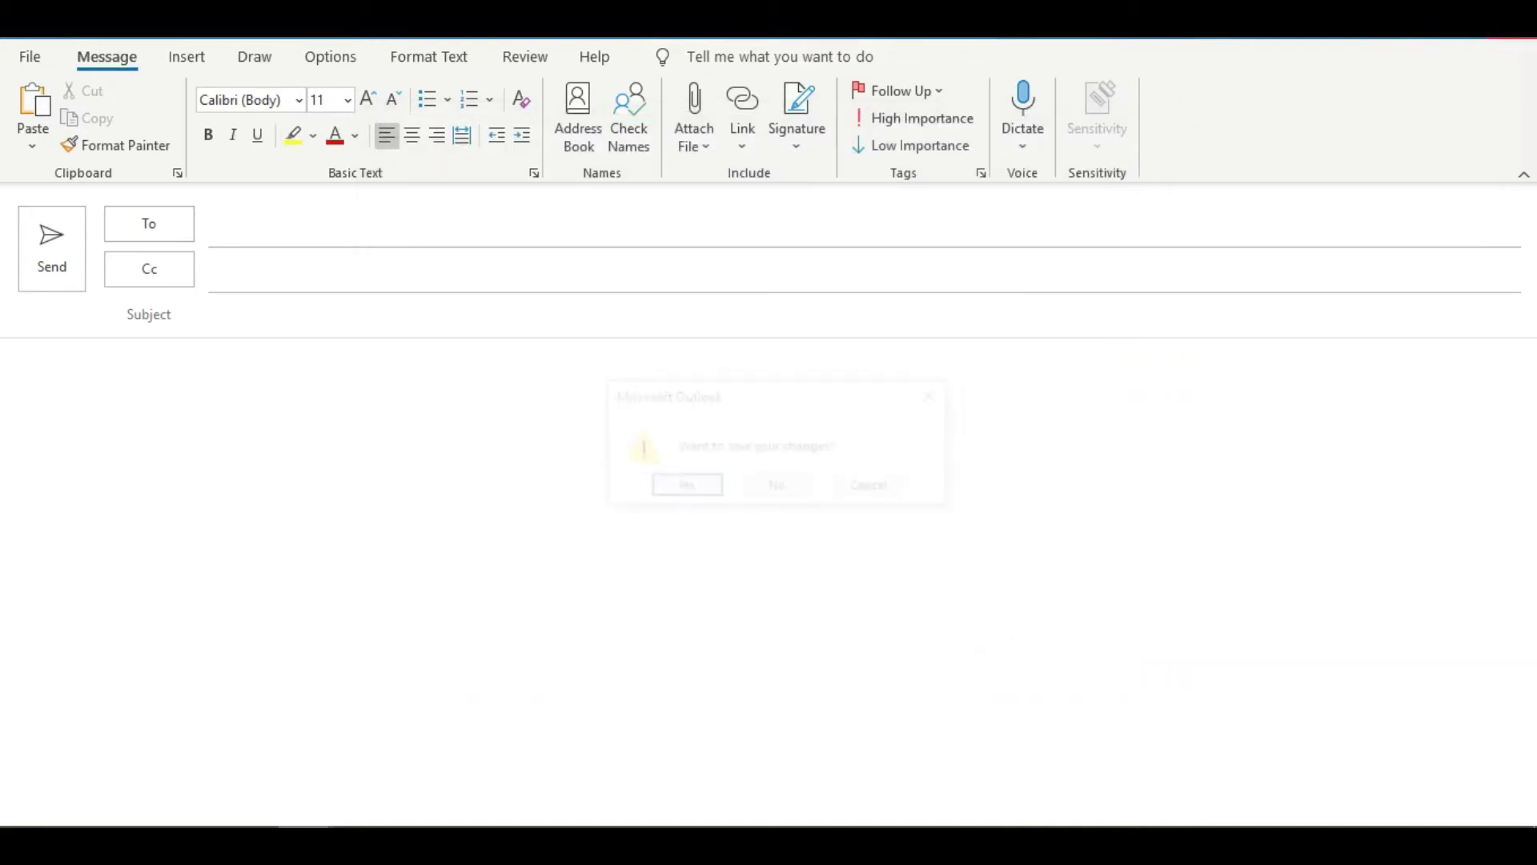
pyautogui.click(780, 493)
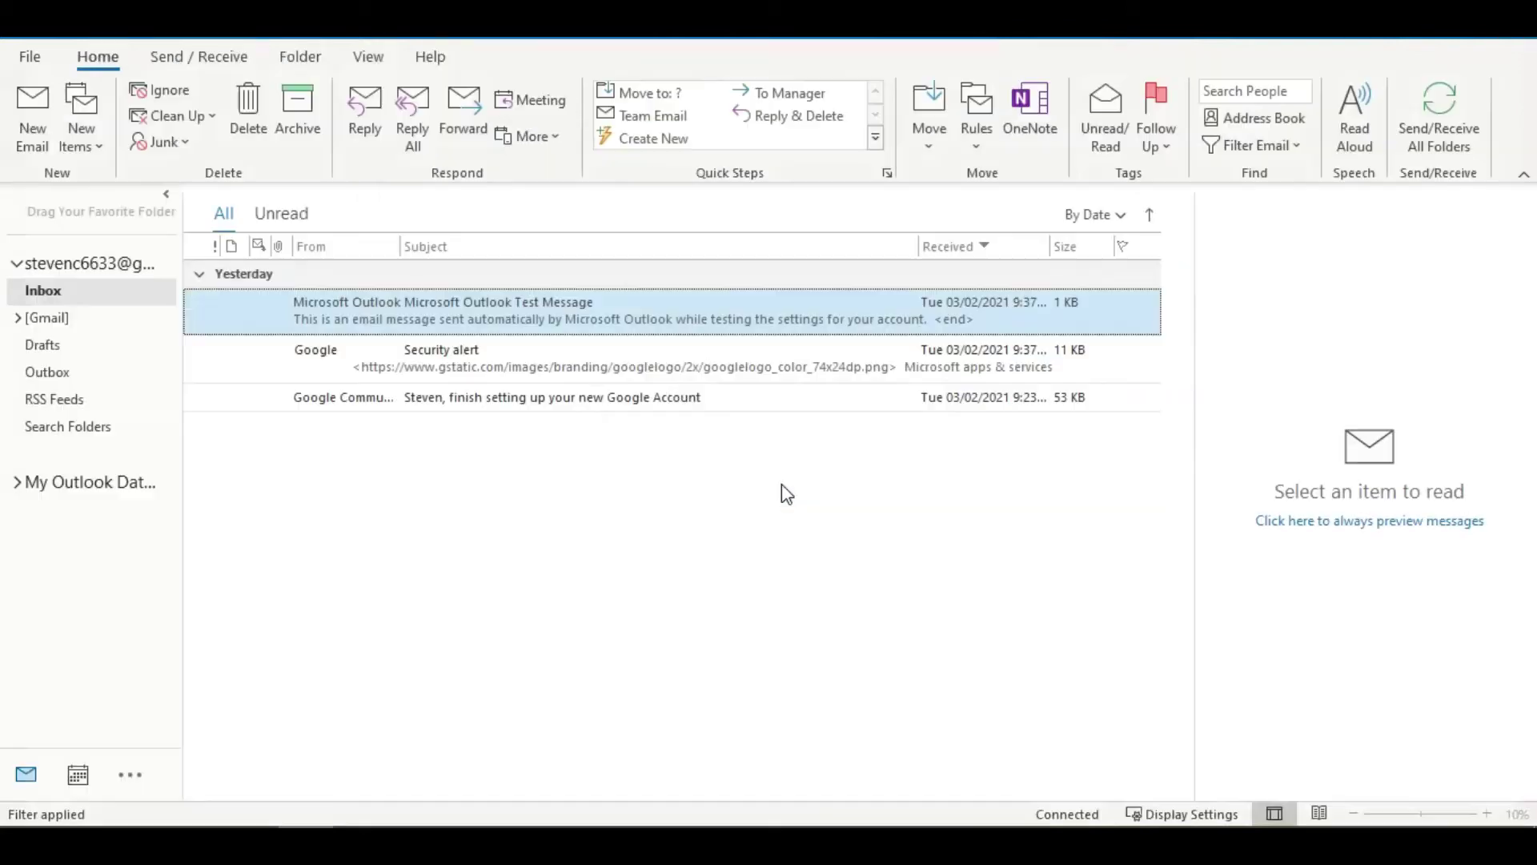
pyautogui.click(19, 111)
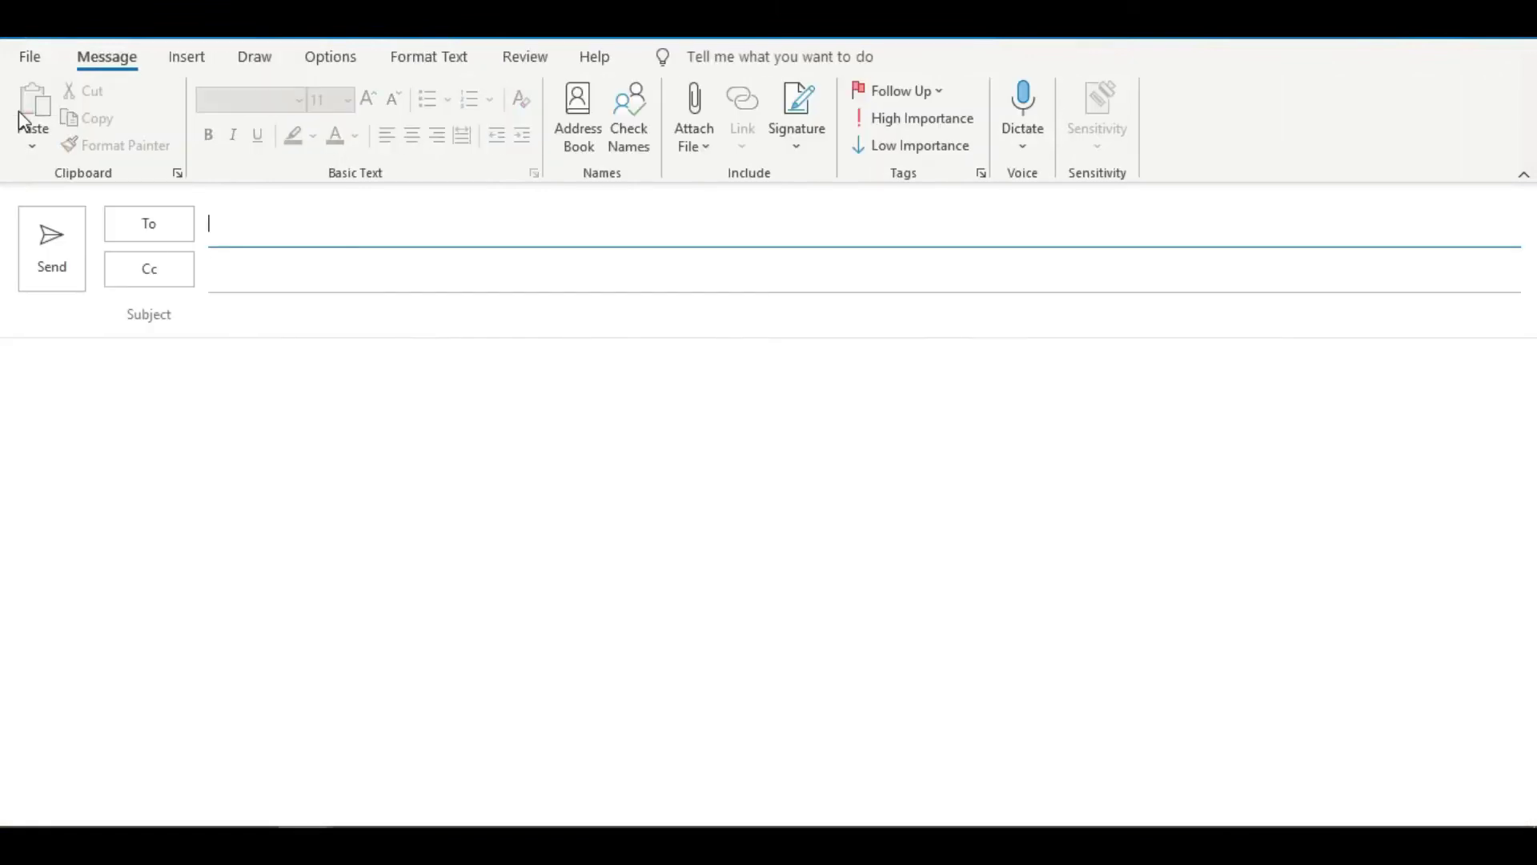
# - Set Office Signature as default for new messages and replies/forwards, then close the email
pyautogui.click(124, 408)
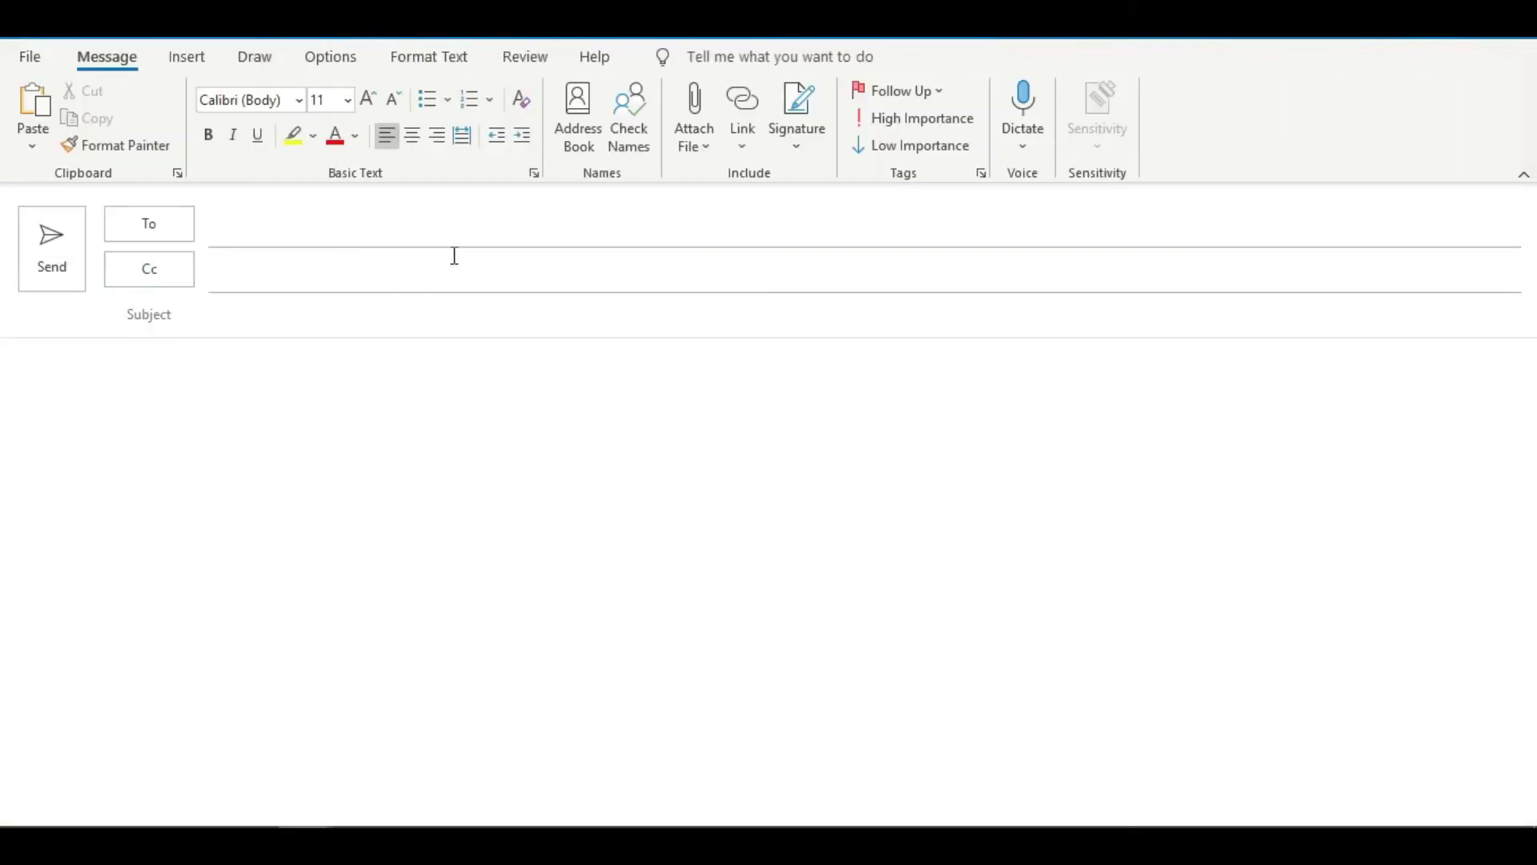
pyautogui.click(795, 153)
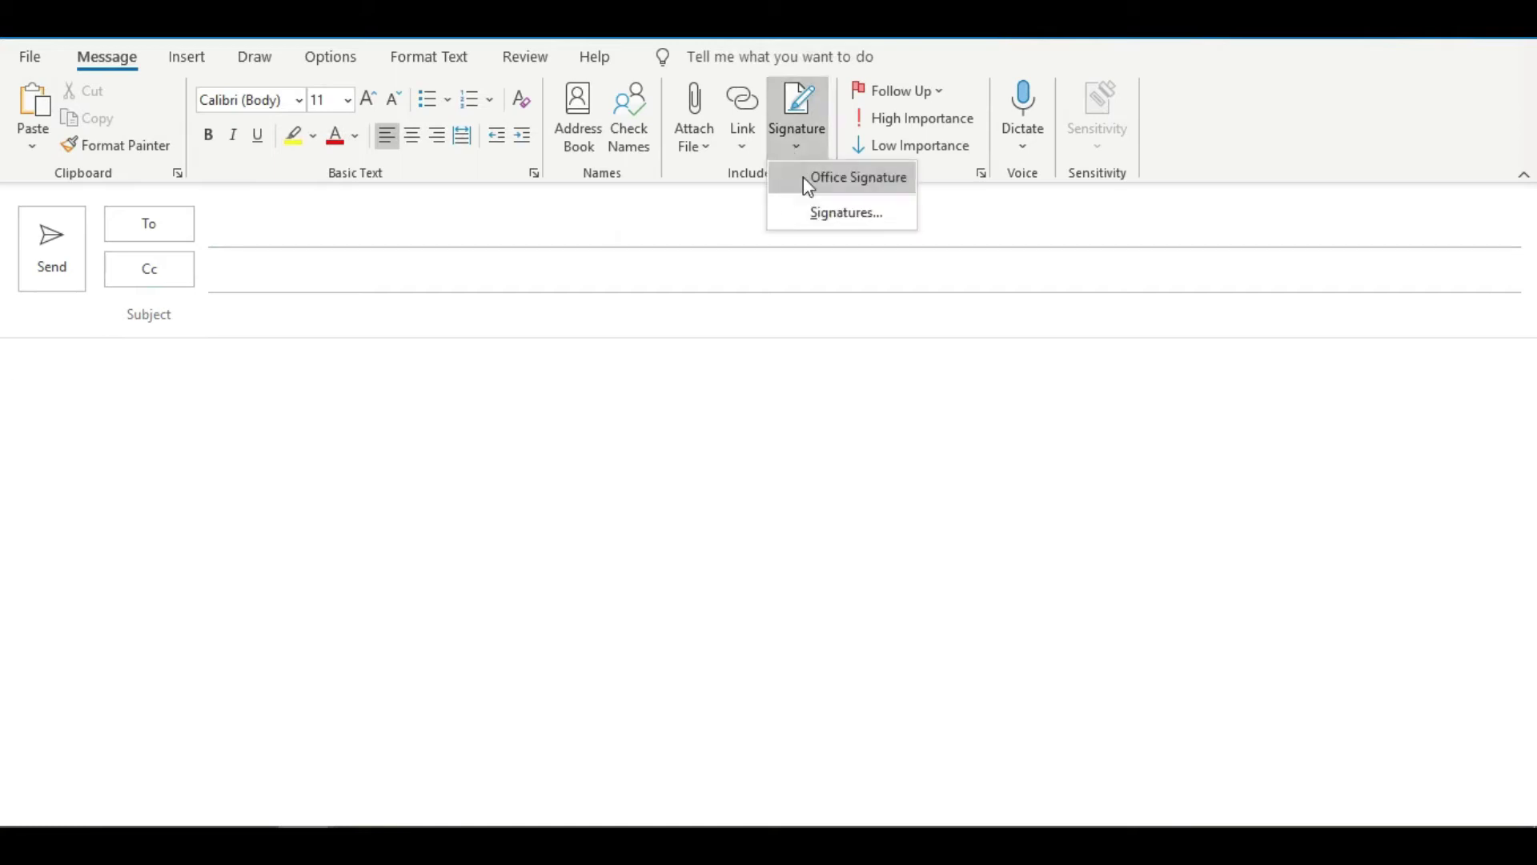
pyautogui.click(808, 215)
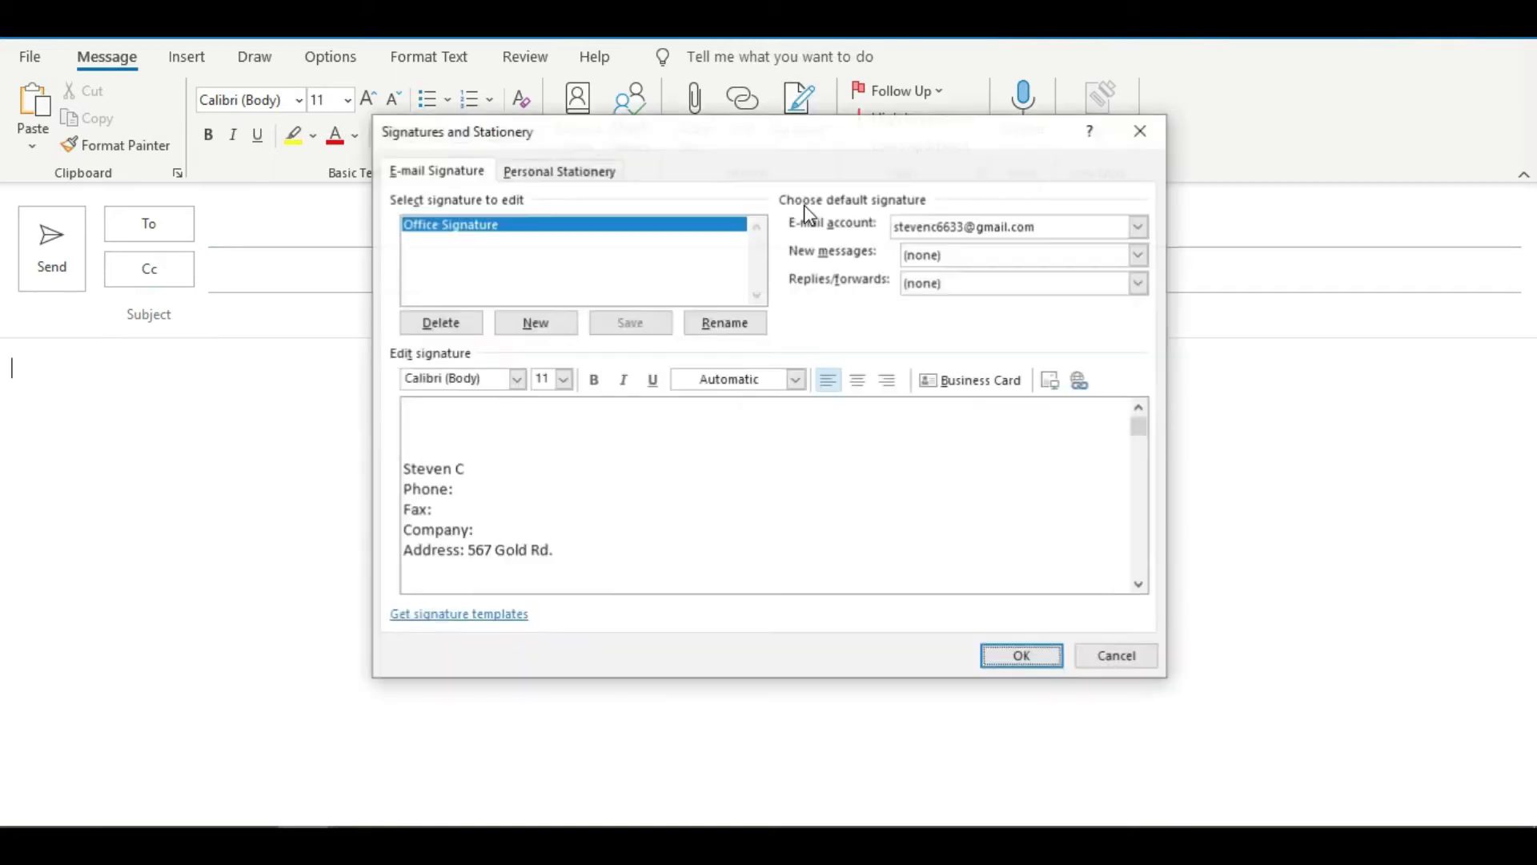
pyautogui.click(1016, 254)
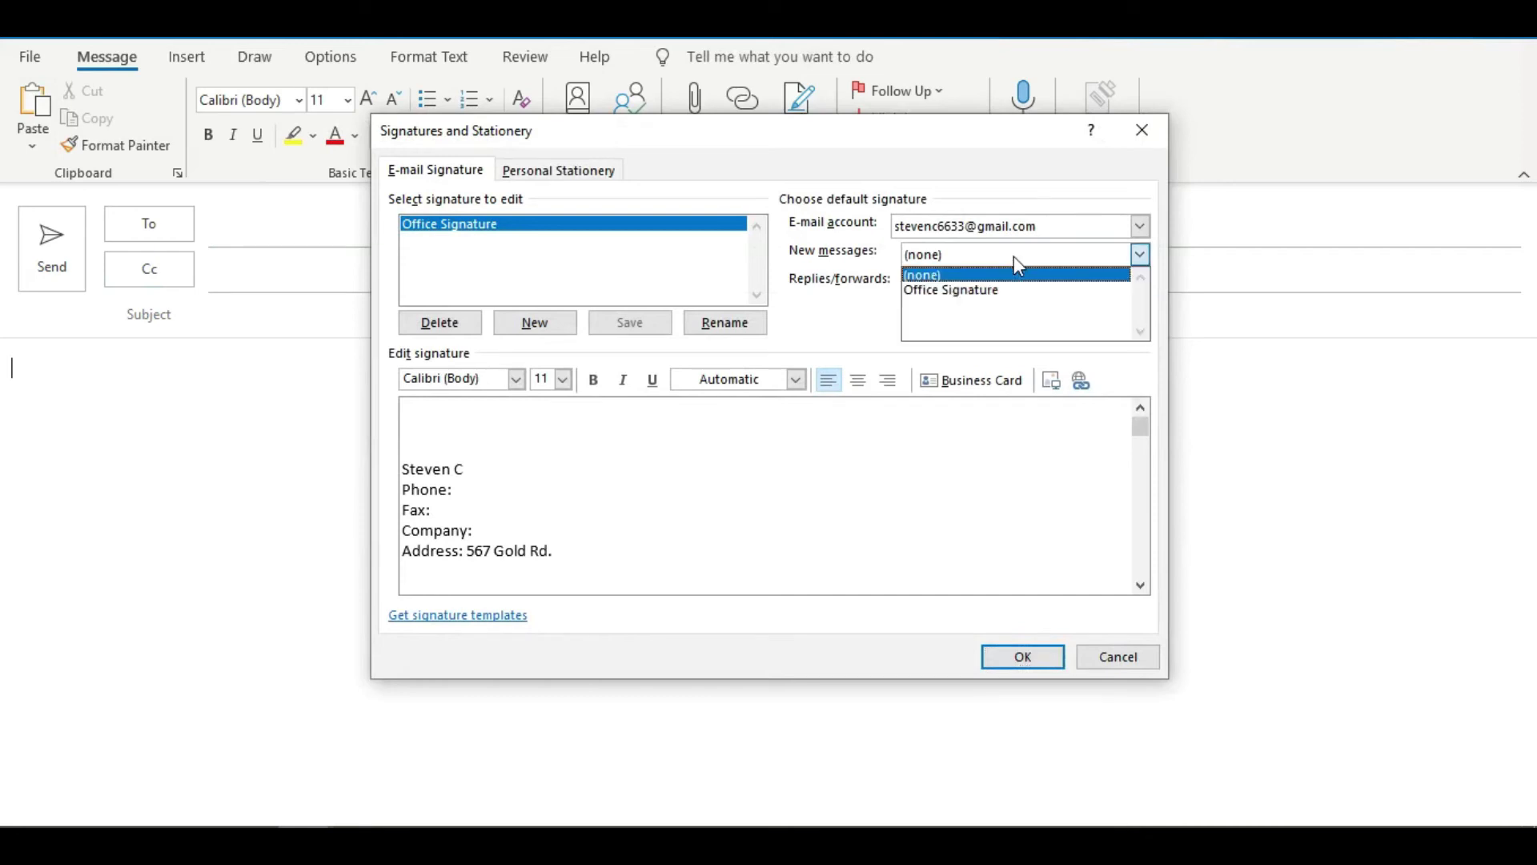
pyautogui.click(973, 290)
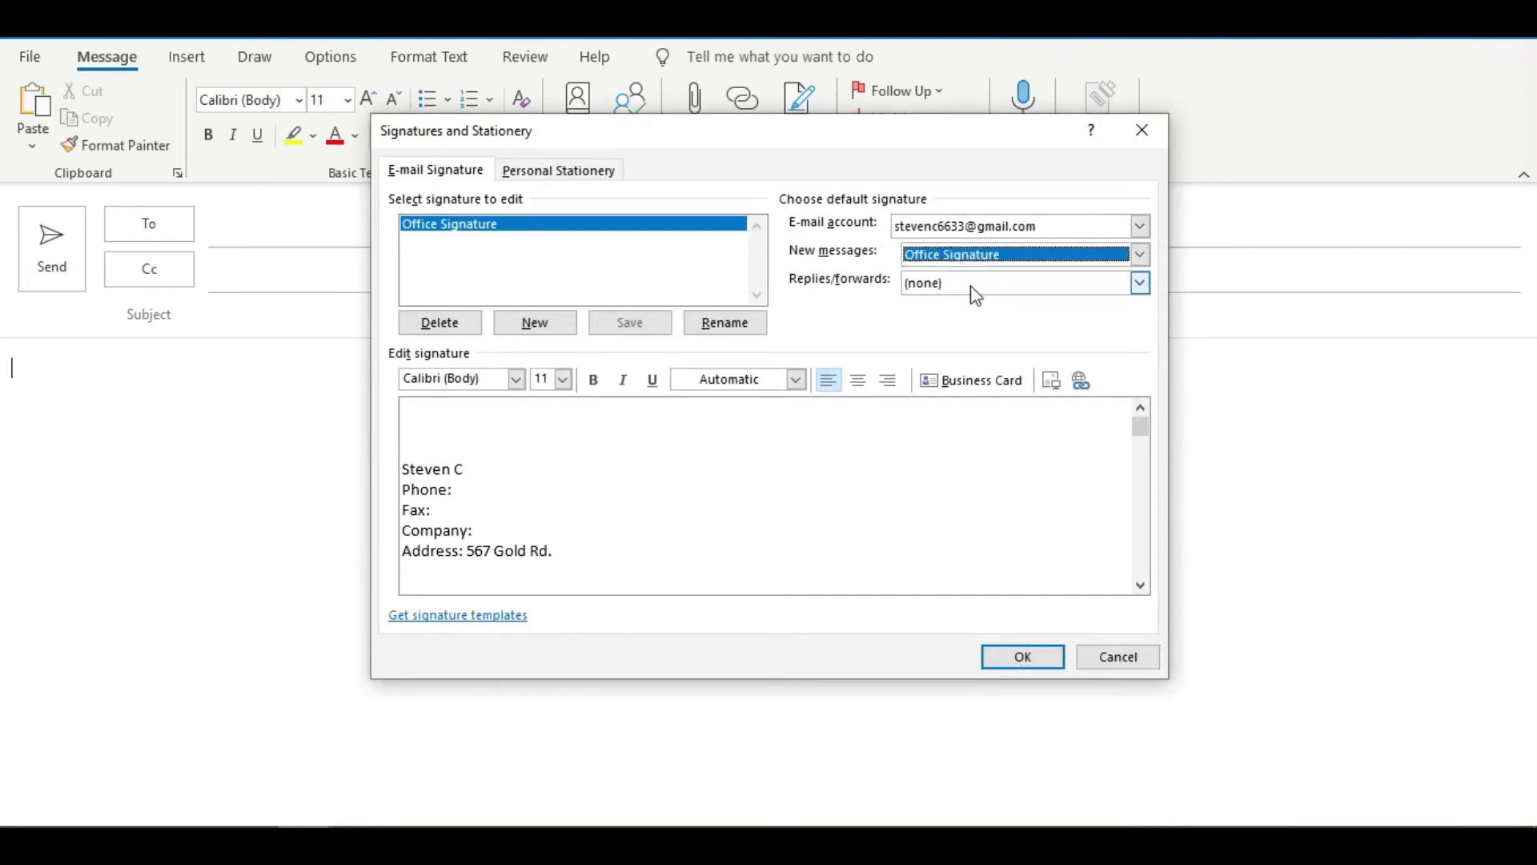
pyautogui.click(971, 282)
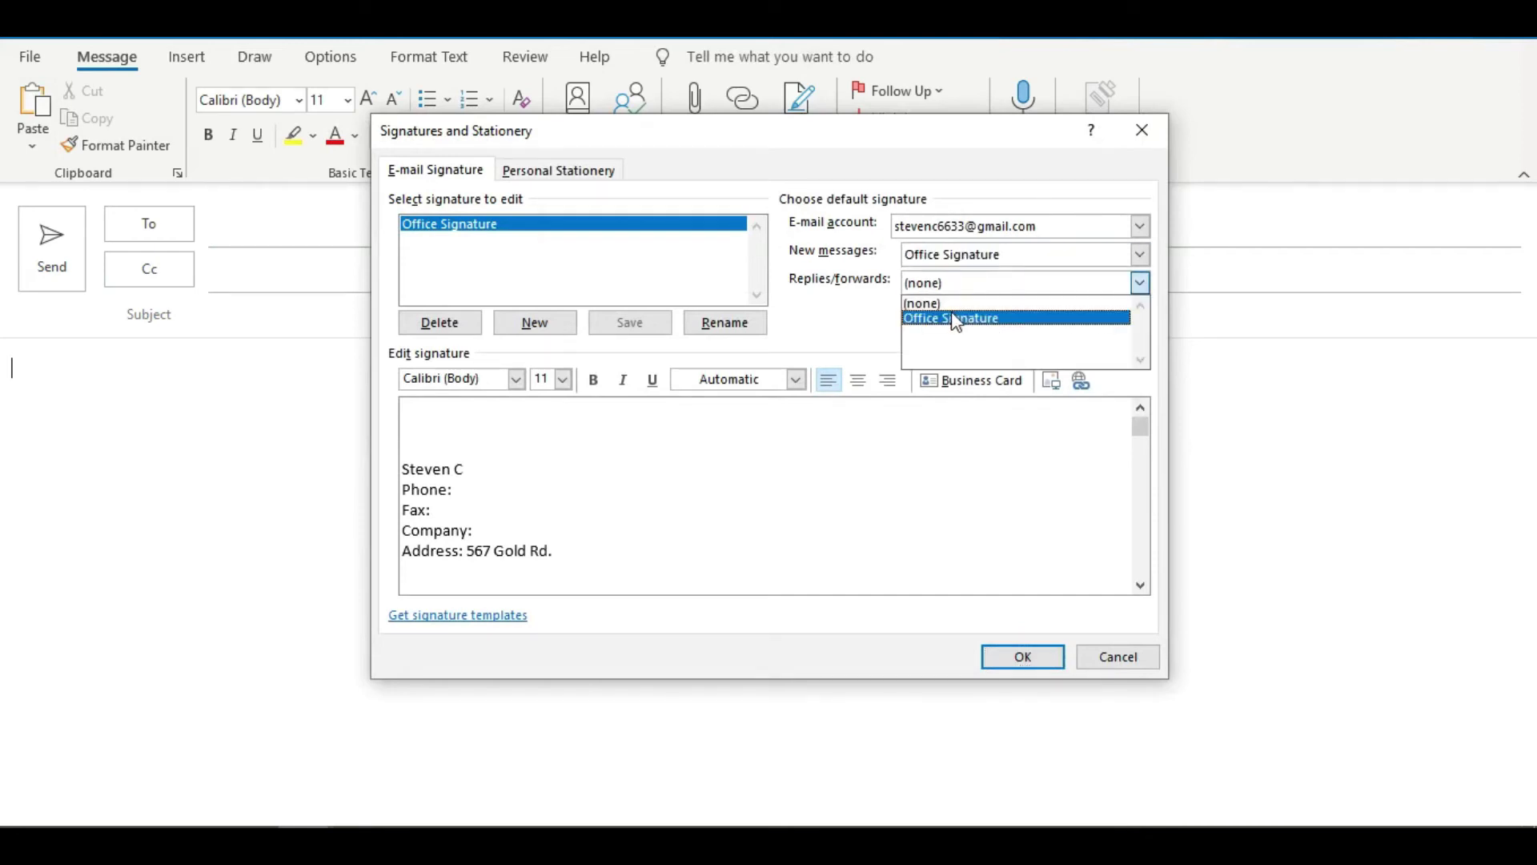
pyautogui.click(956, 318)
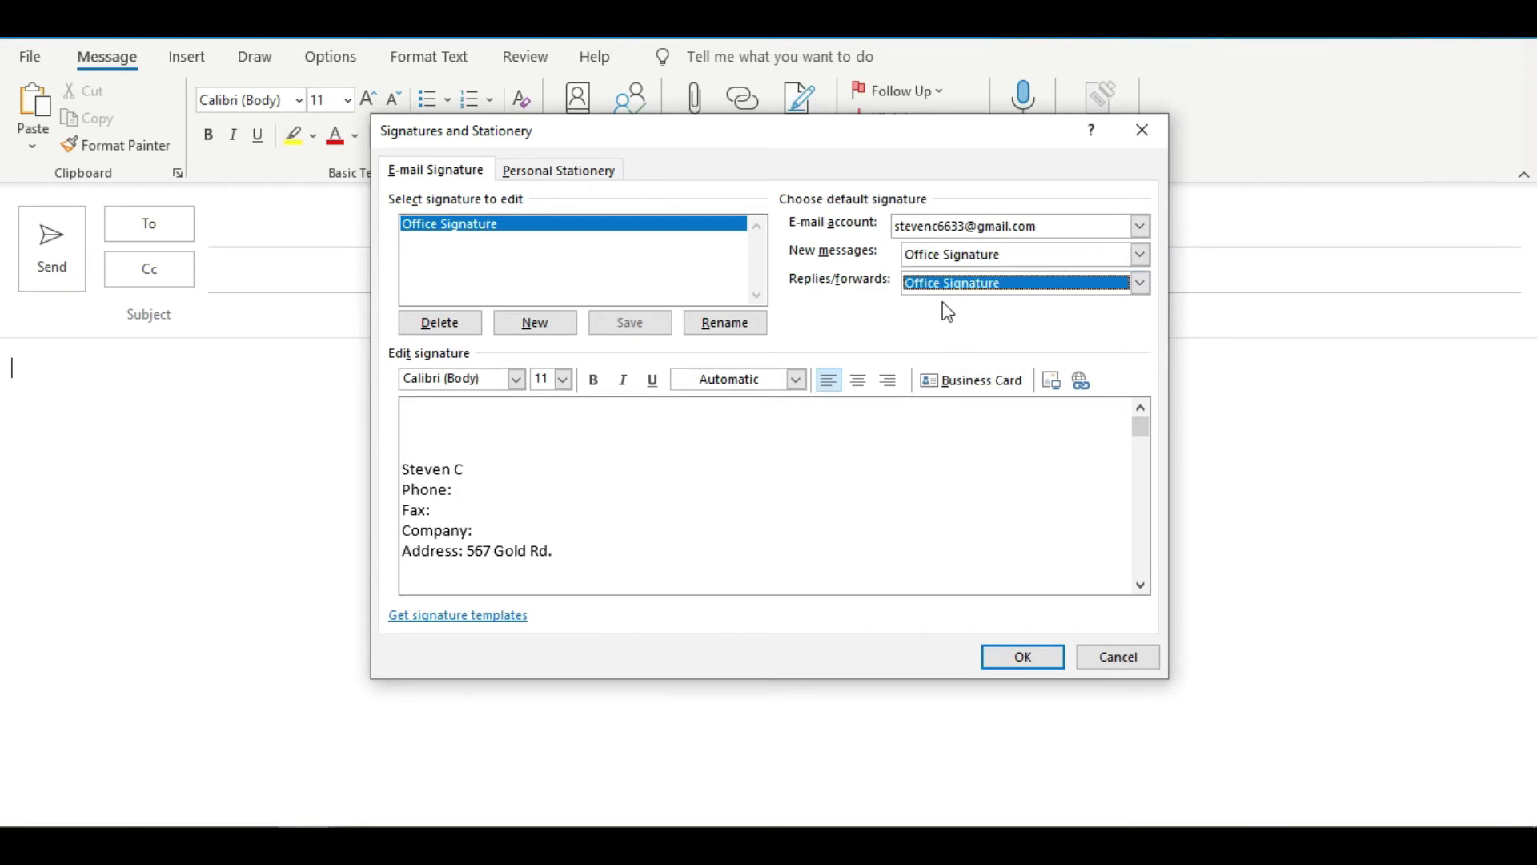
pyautogui.click(1022, 658)
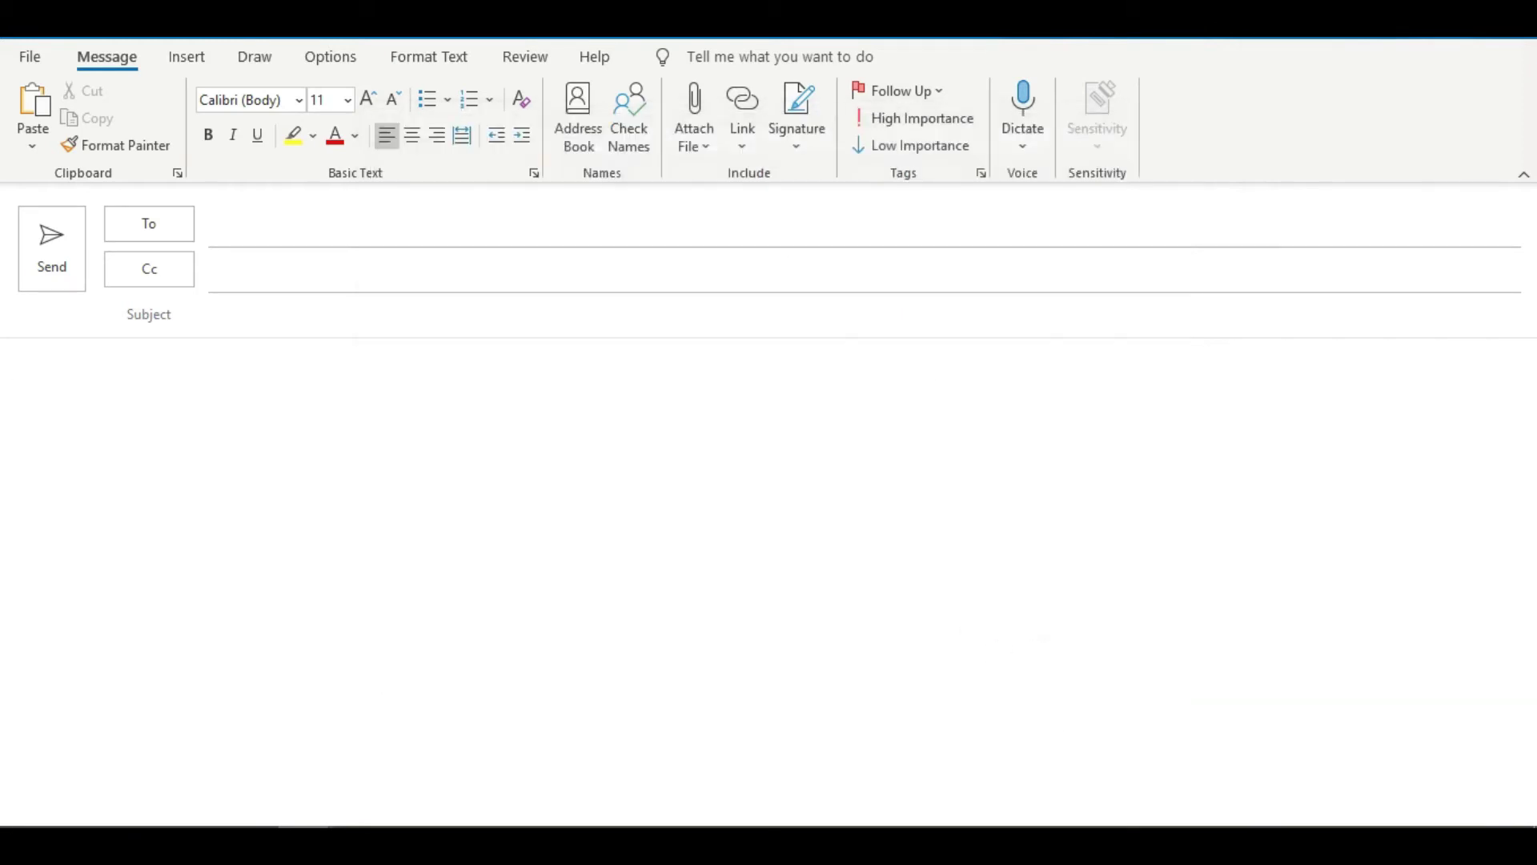
pyautogui.press('Escape')
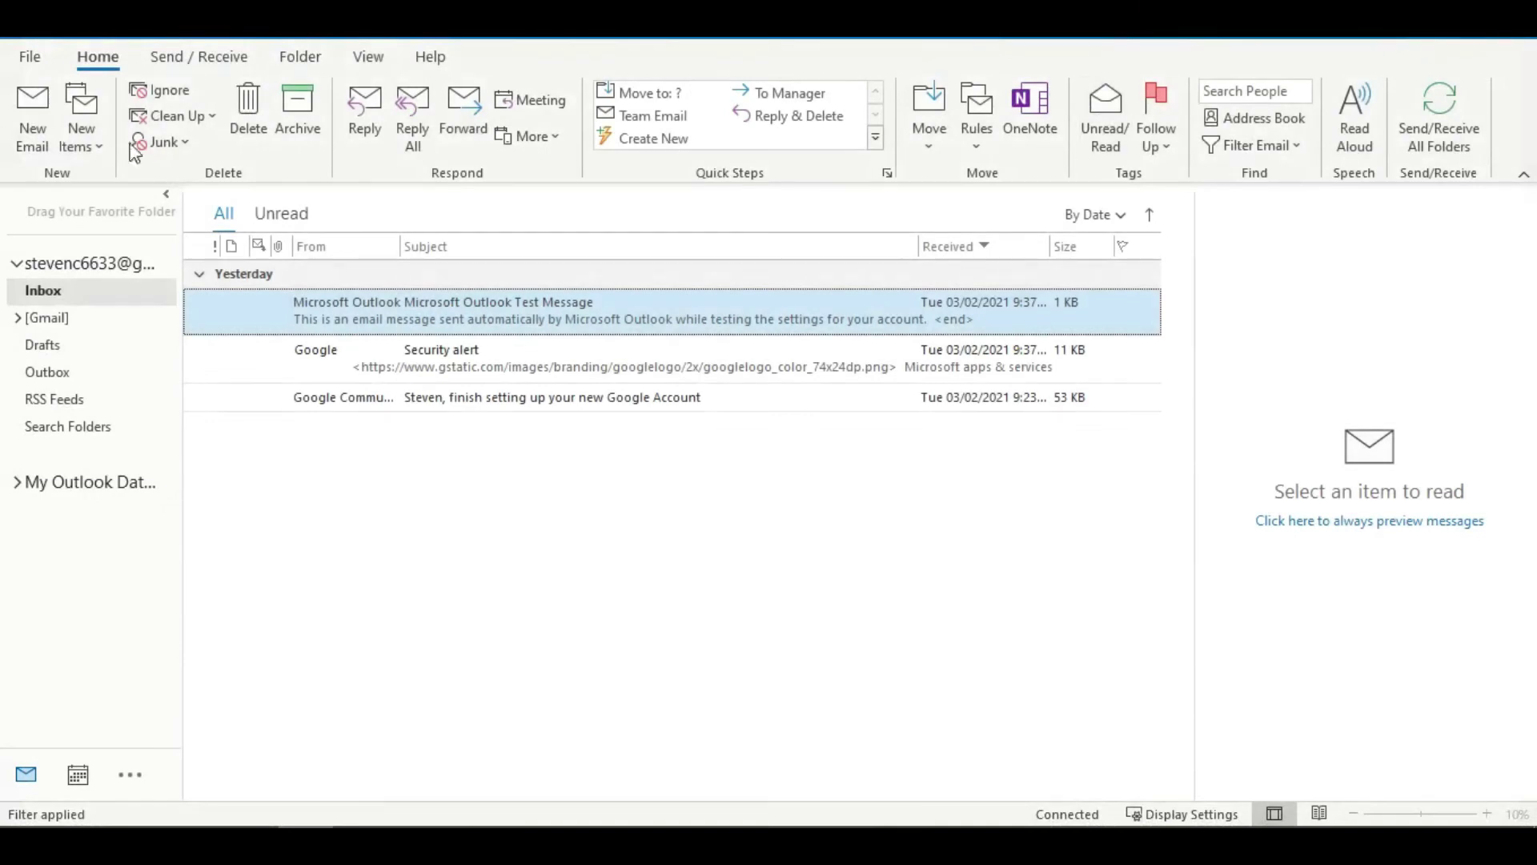
# - Open a new email to confirm the Office Signature is inserted automatically
pyautogui.click(30, 113)
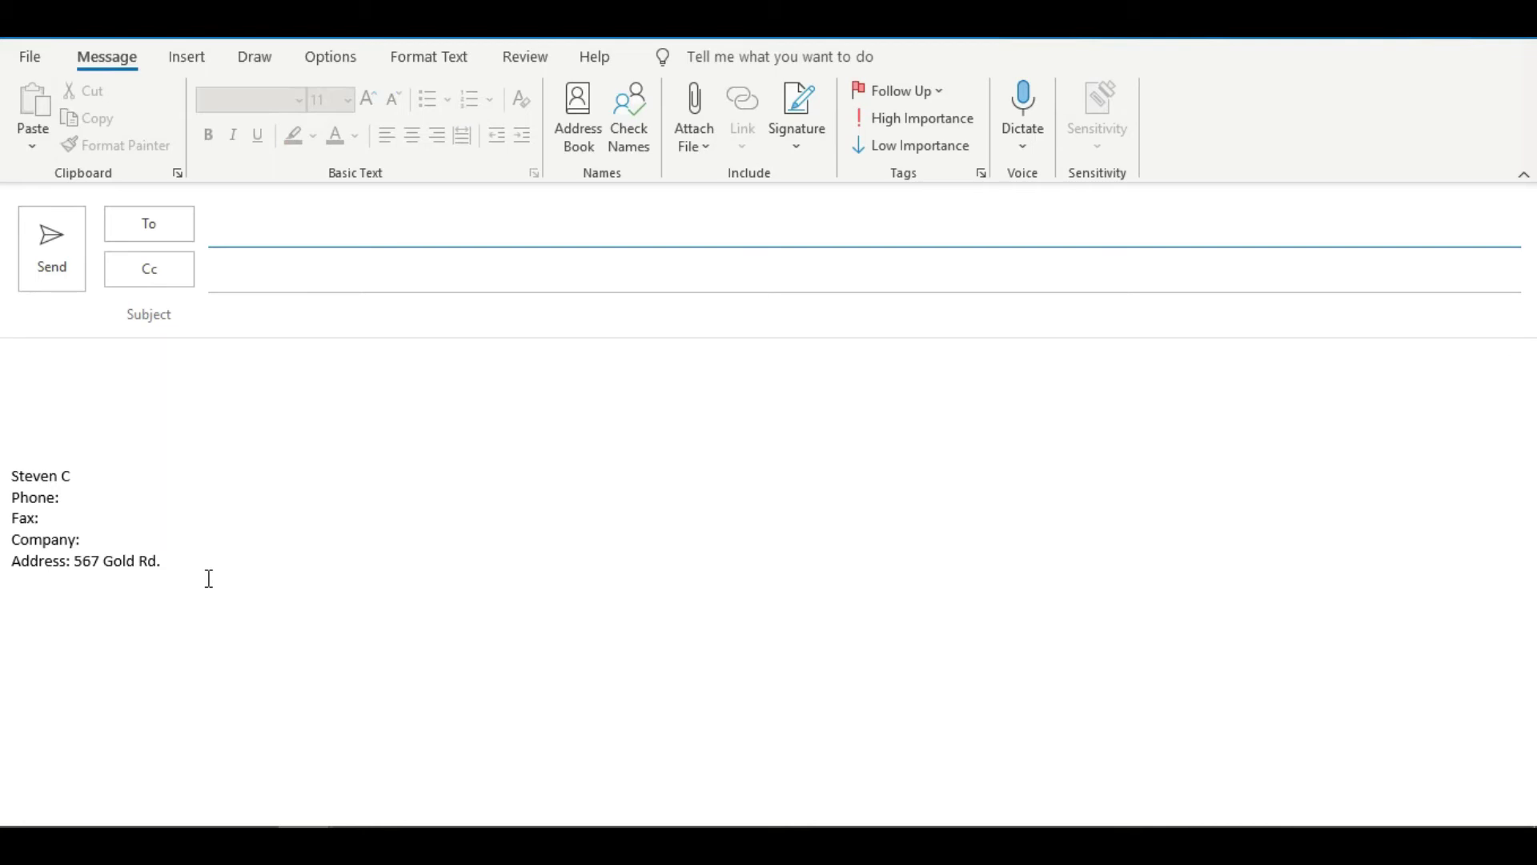
# - Add a second blank signature named 'Personal Signature' in Signatures and Stationery
pyautogui.click(790, 146)
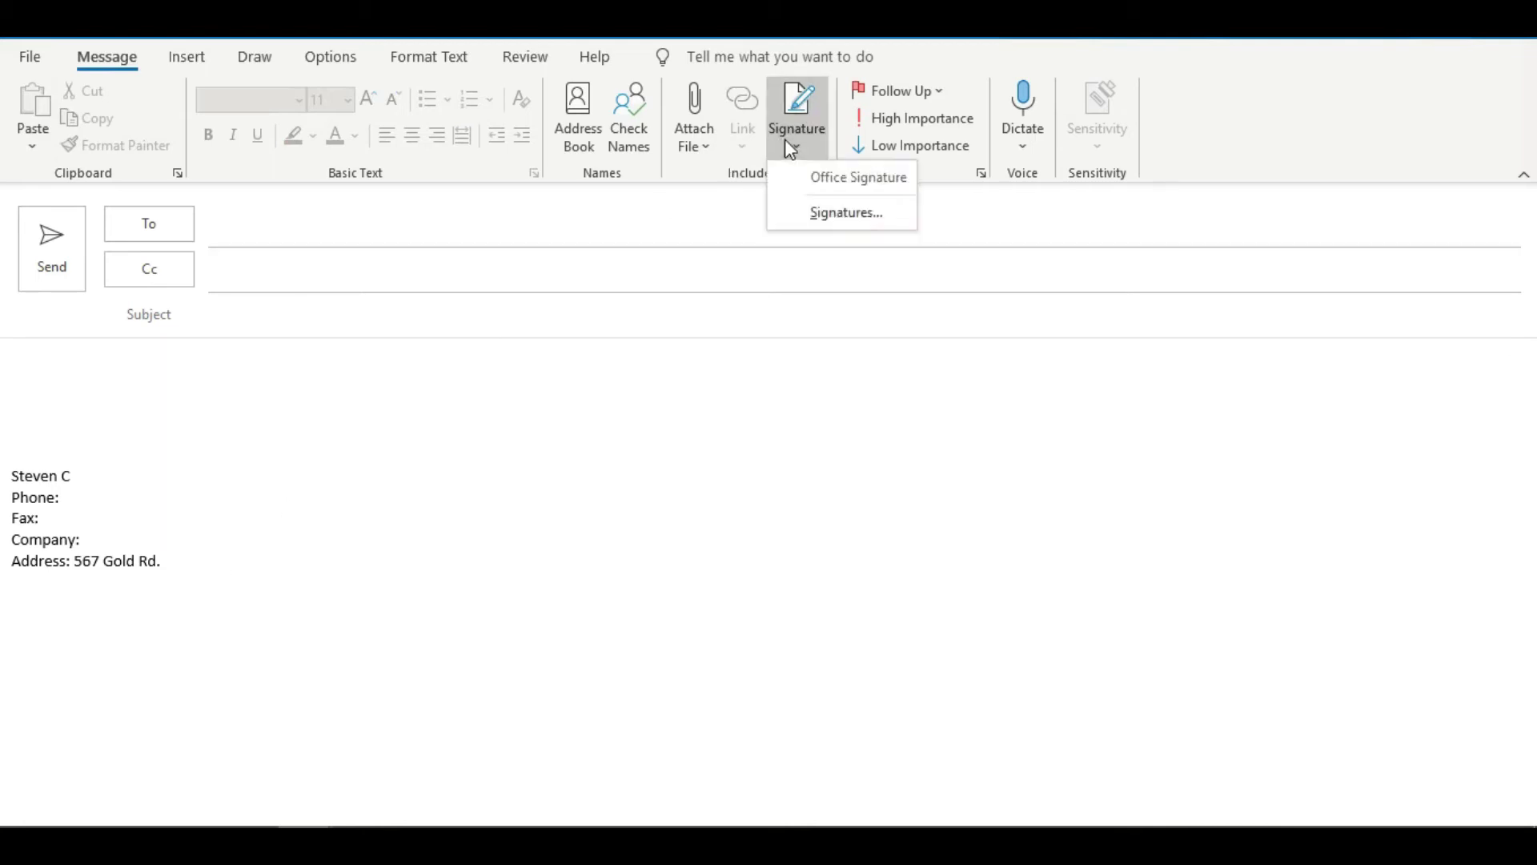
pyautogui.click(841, 217)
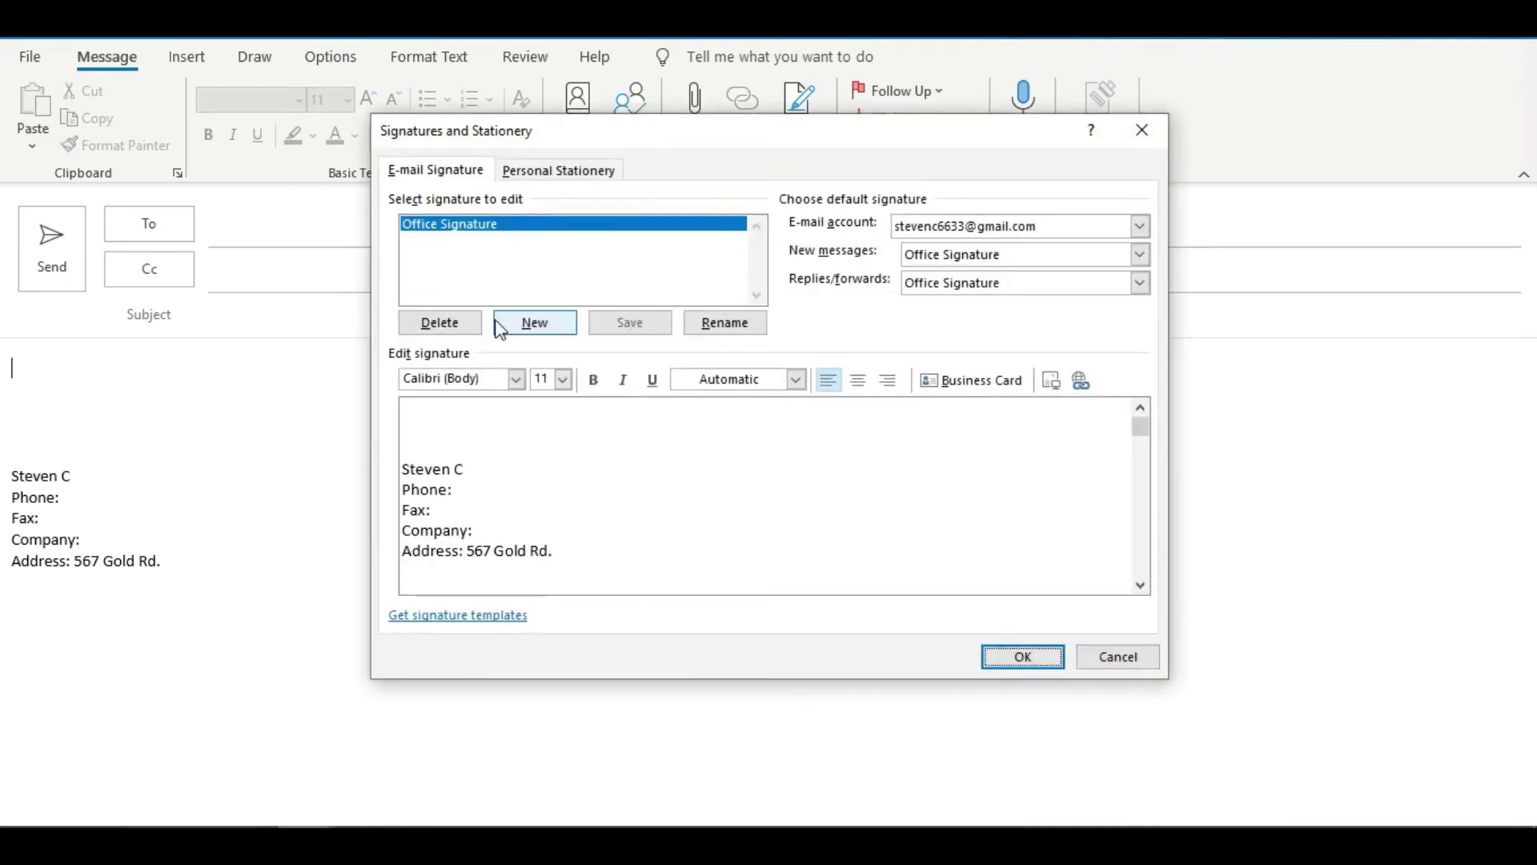
pyautogui.click(512, 322)
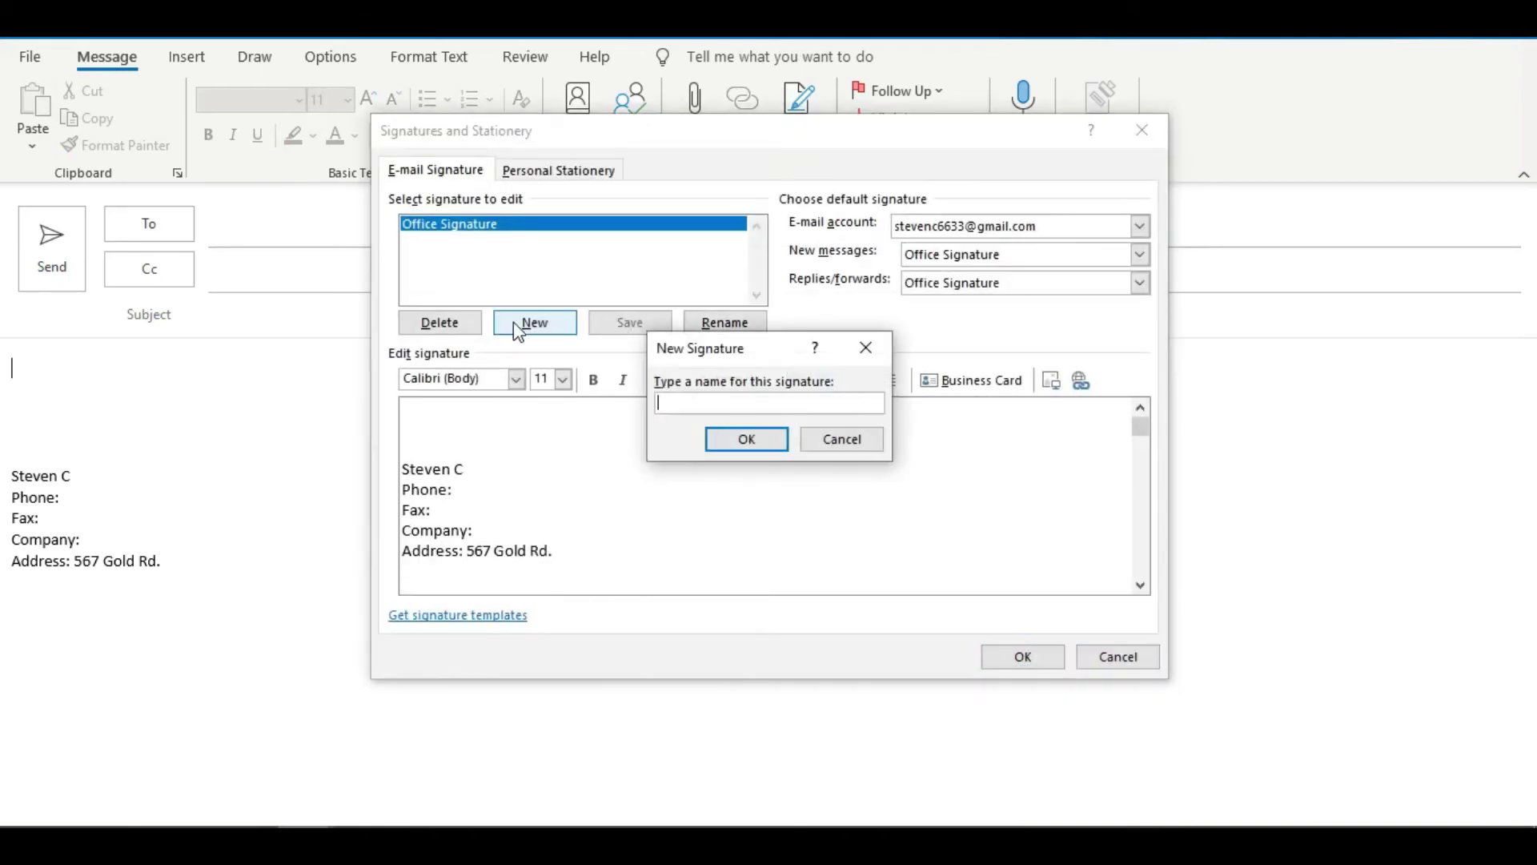
pyautogui.write('Pe')
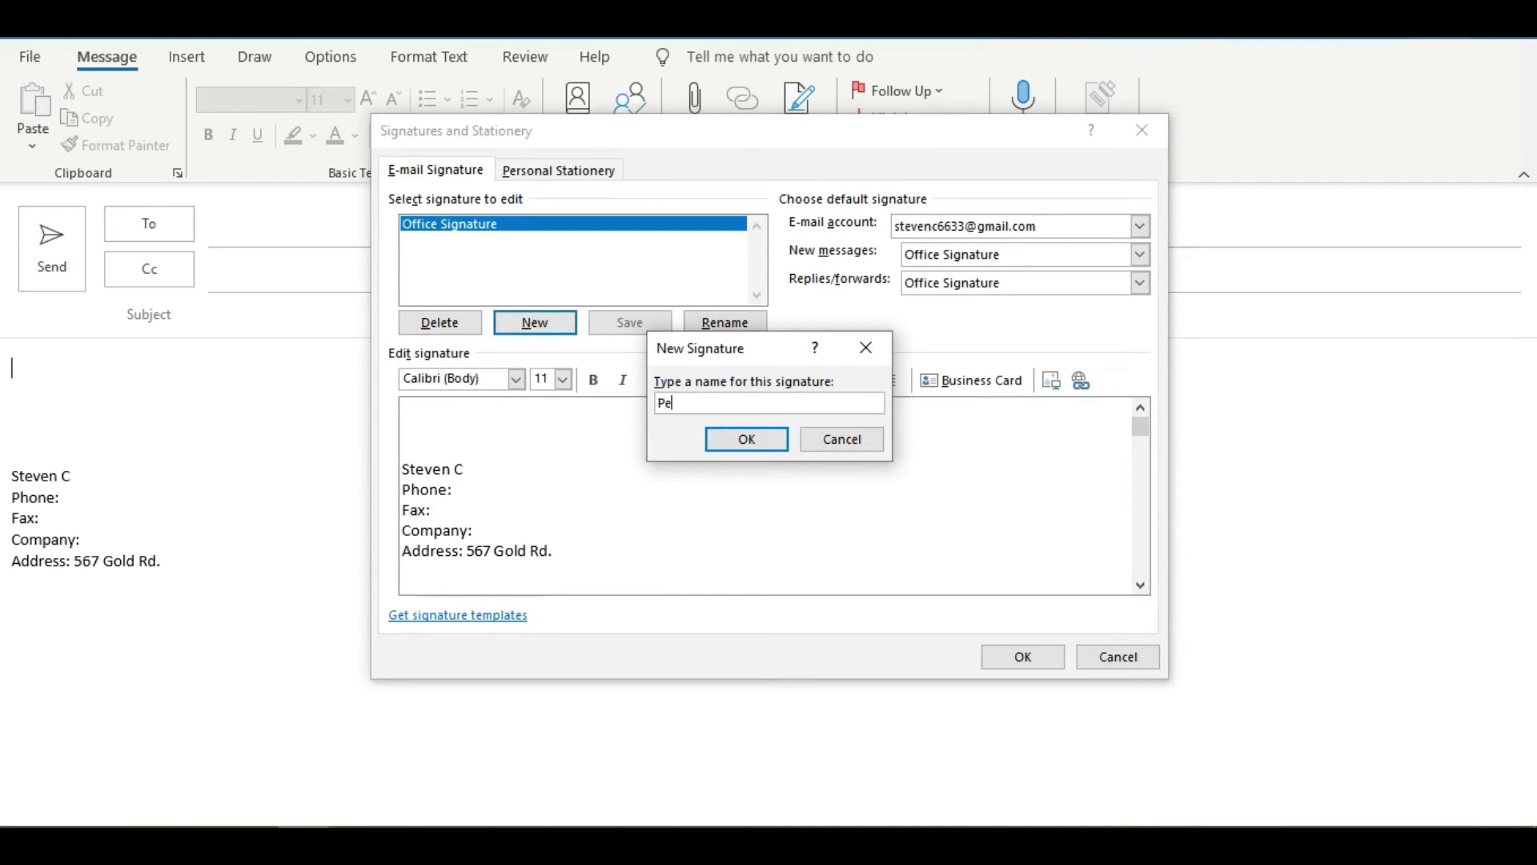
pyautogui.write('rso')
pyautogui.write('nal Si')
pyautogui.write('gna')
pyautogui.write('ture')
pyautogui.click(746, 442)
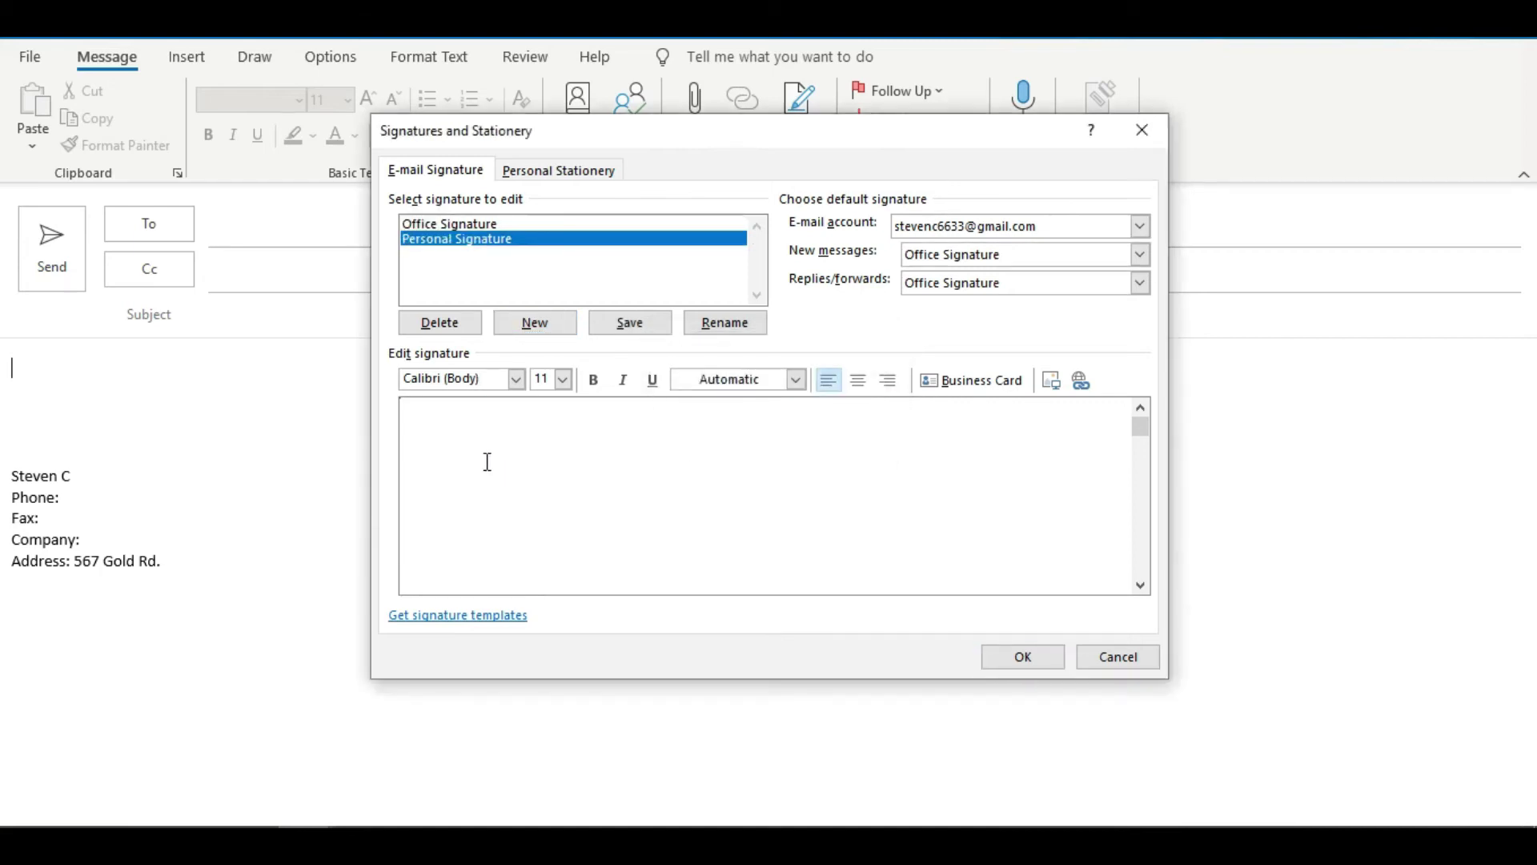
# - Add a 'Thanks' line above 'Steven C' in Personal Signature and save it
pyautogui.press('Return')
pyautogui.press('Return')
pyautogui.press('Return')
pyautogui.write('Steven')
pyautogui.press('Right')
pyautogui.write('C')
pyautogui.write('Than')
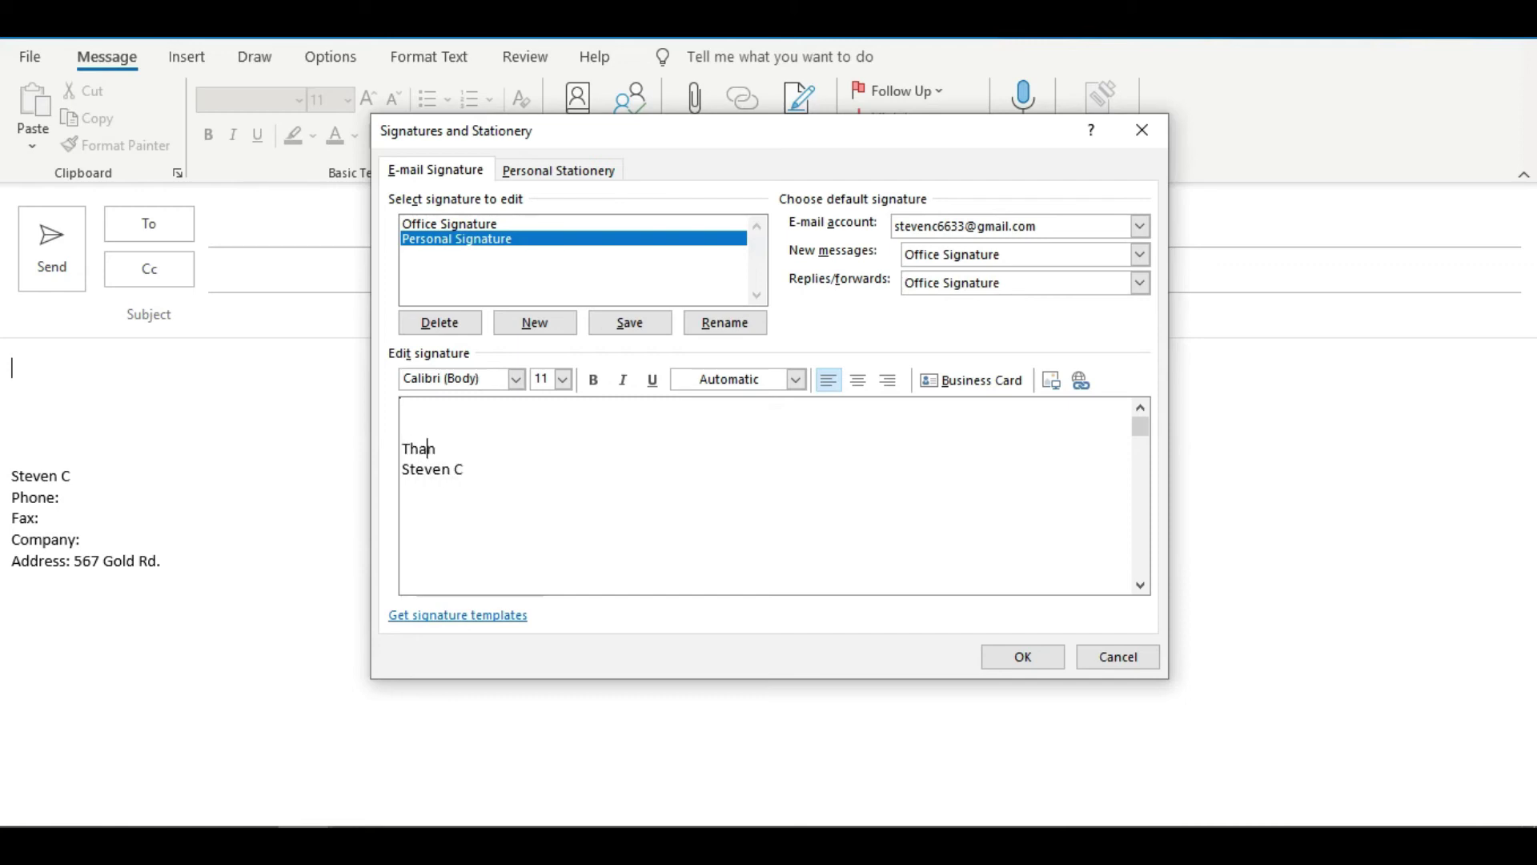
pyautogui.write('sks')
pyautogui.click(1024, 659)
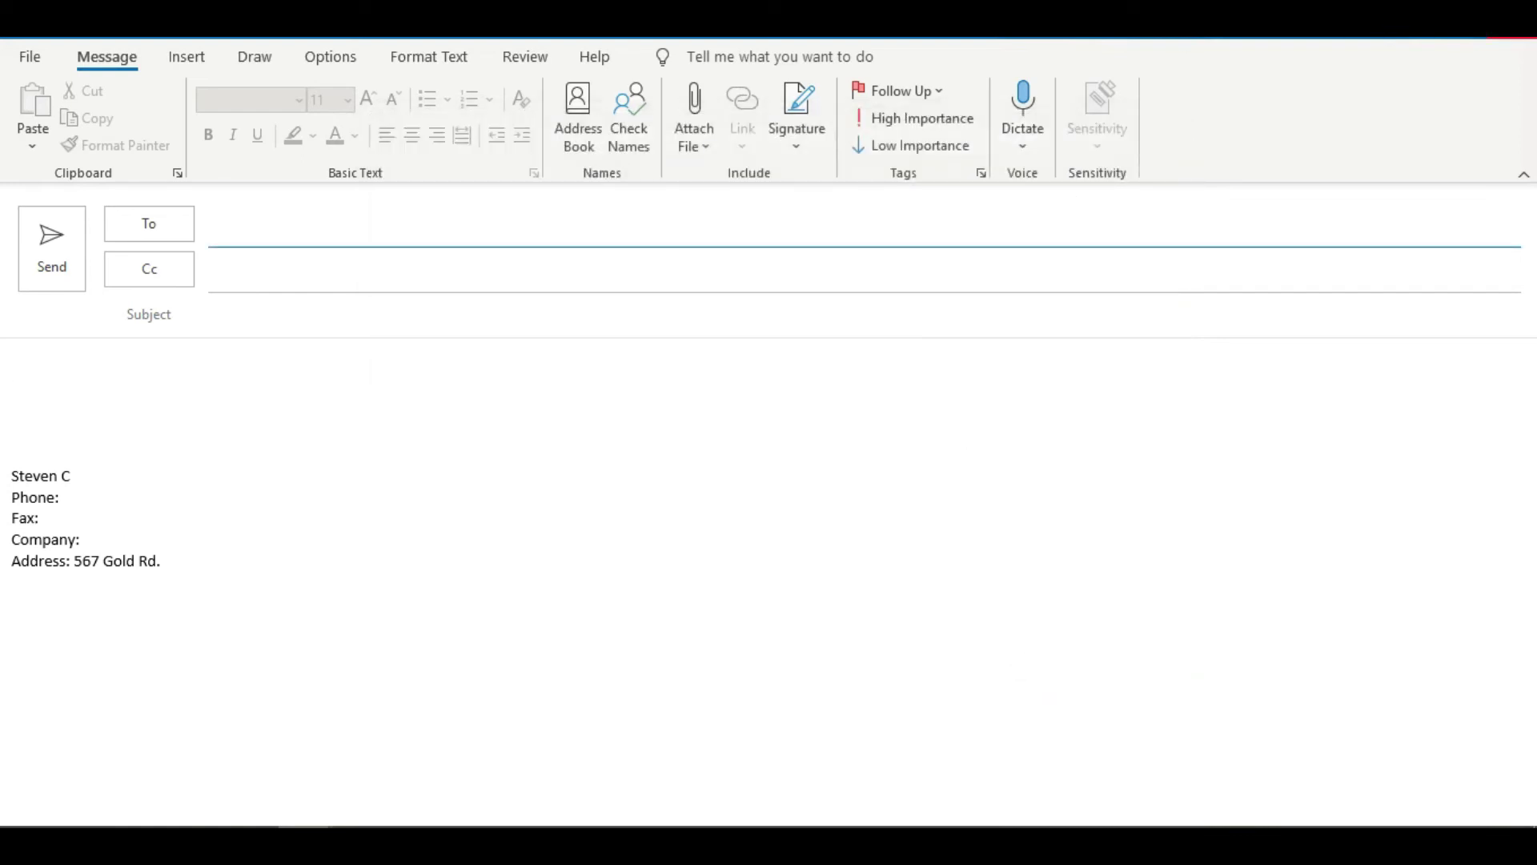
# - Discard the draft, start a new email and insert the Personal Signature
pyautogui.click(1511, 20)
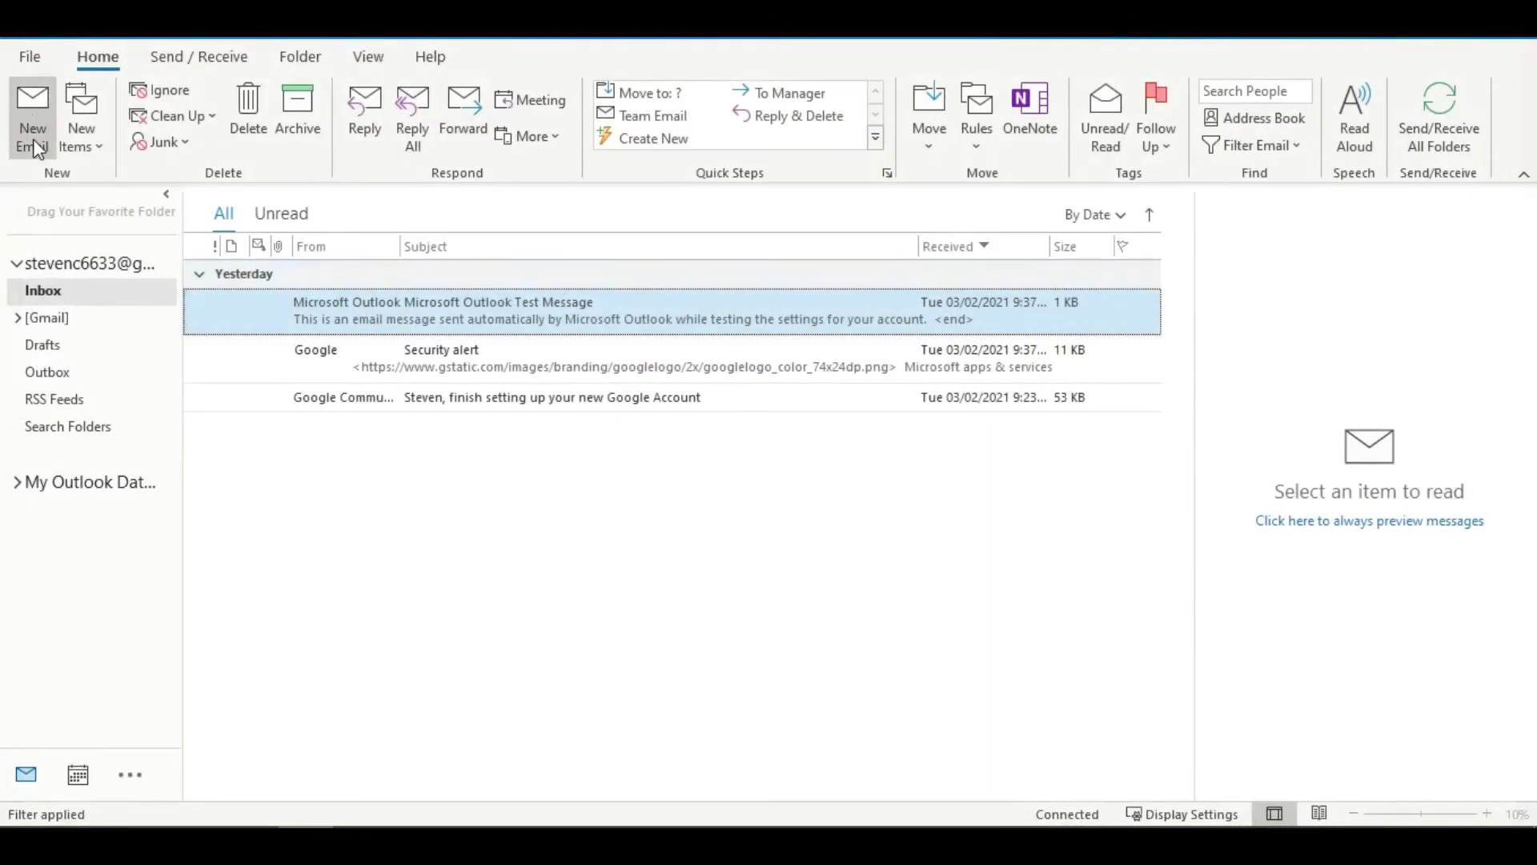
pyautogui.click(34, 148)
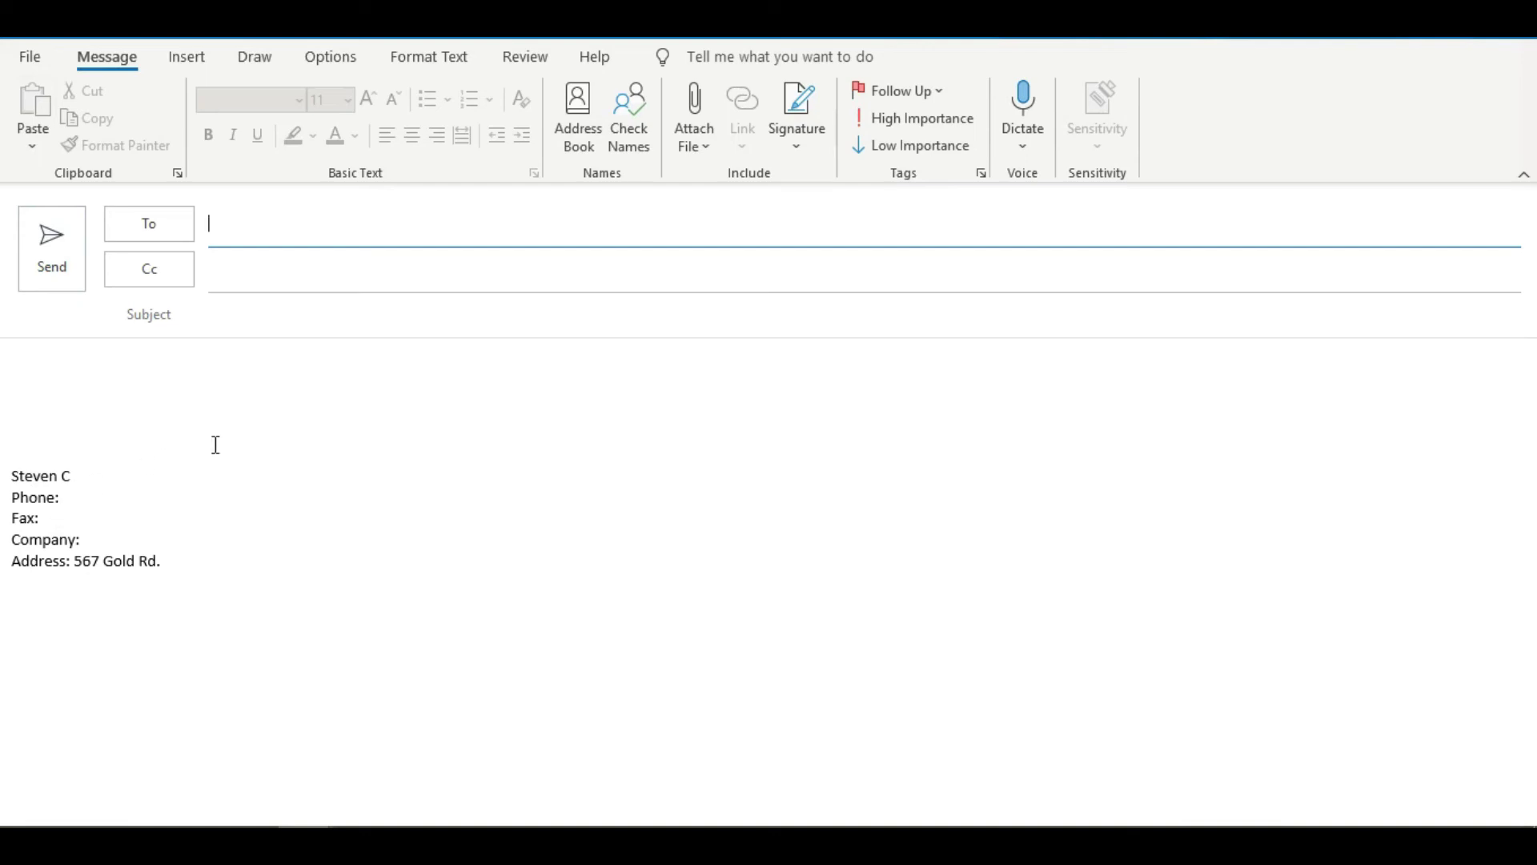
pyautogui.click(799, 142)
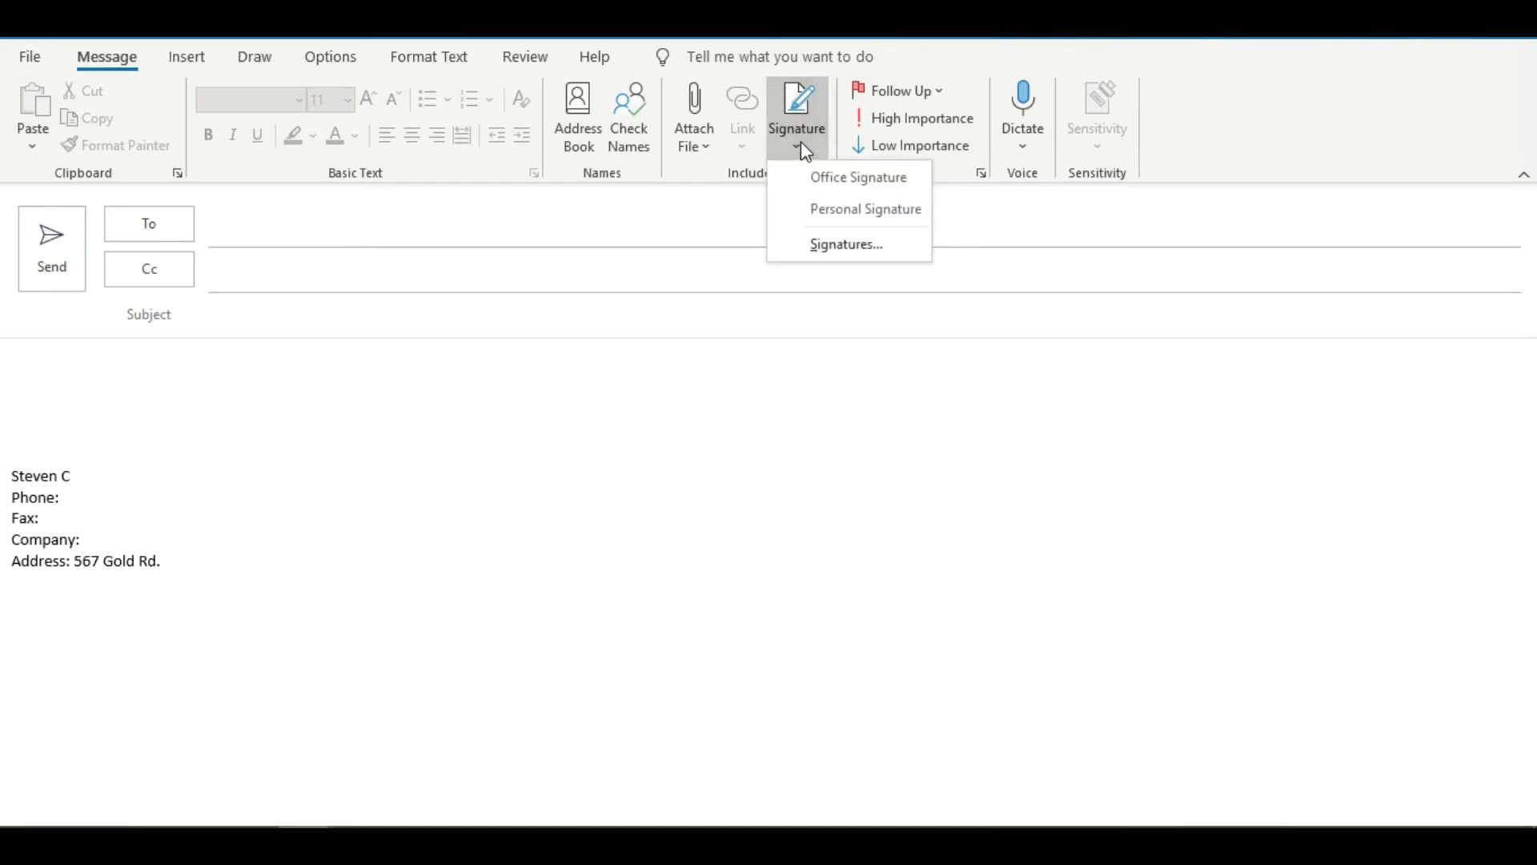
pyautogui.click(821, 210)
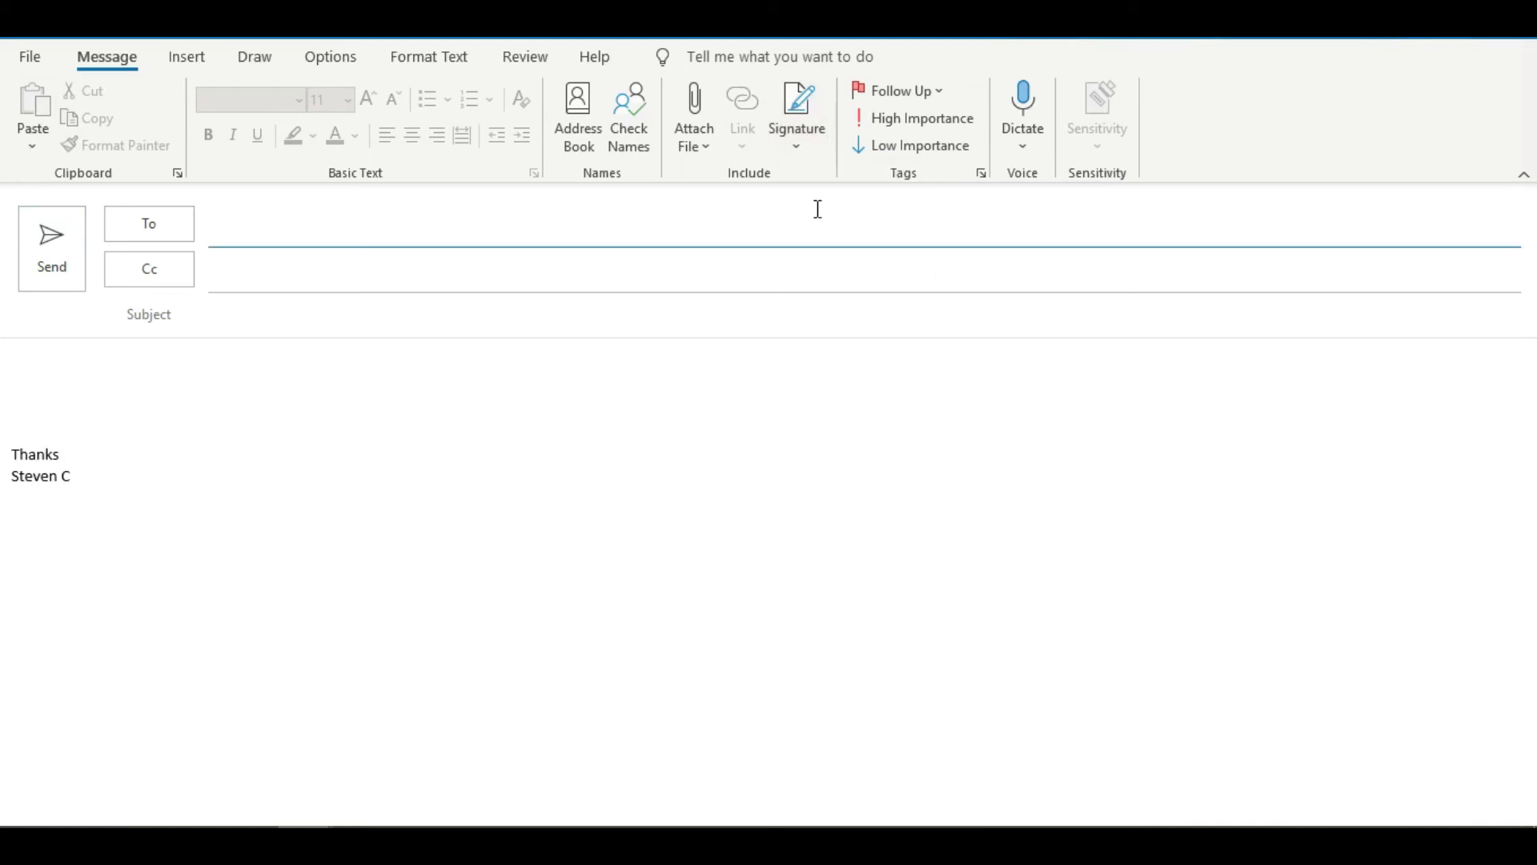
pyautogui.click(802, 149)
# - Select all of the Personal Signature text and set its font size to 20
pyautogui.click(838, 247)
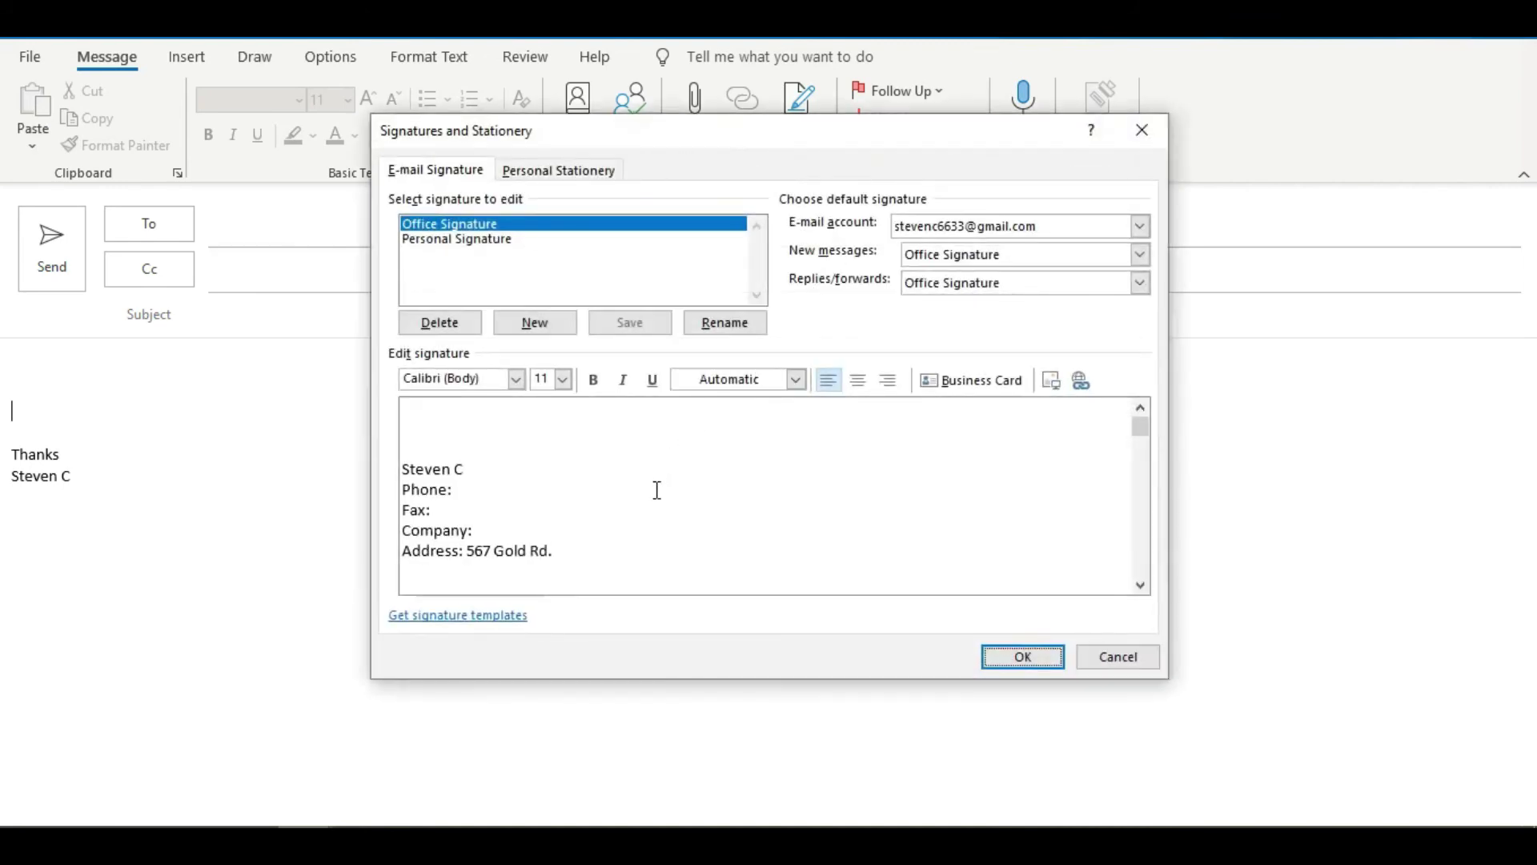
pyautogui.click(430, 246)
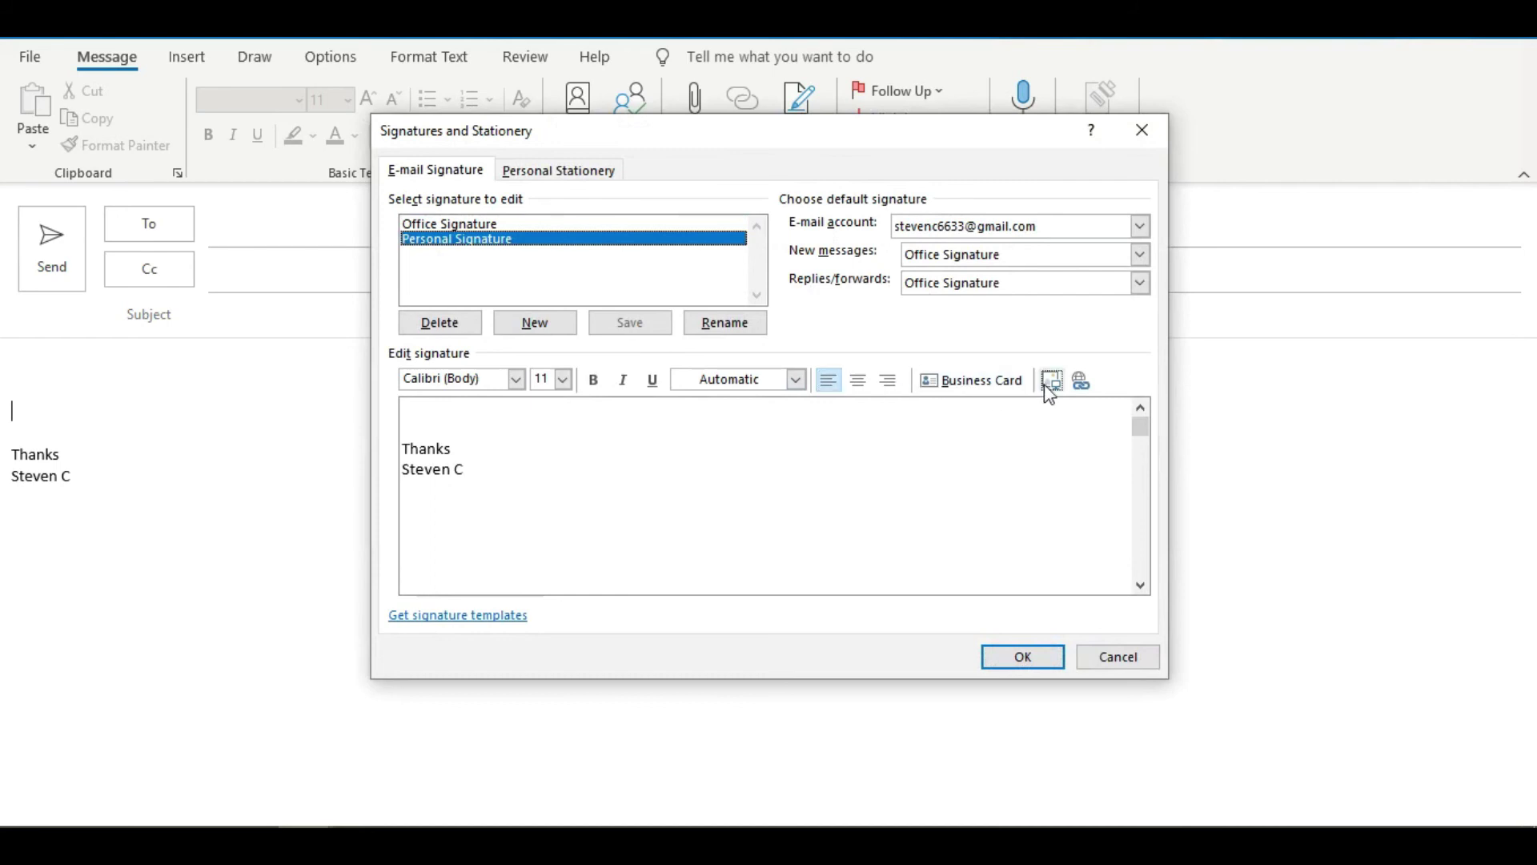
pyautogui.click(494, 480)
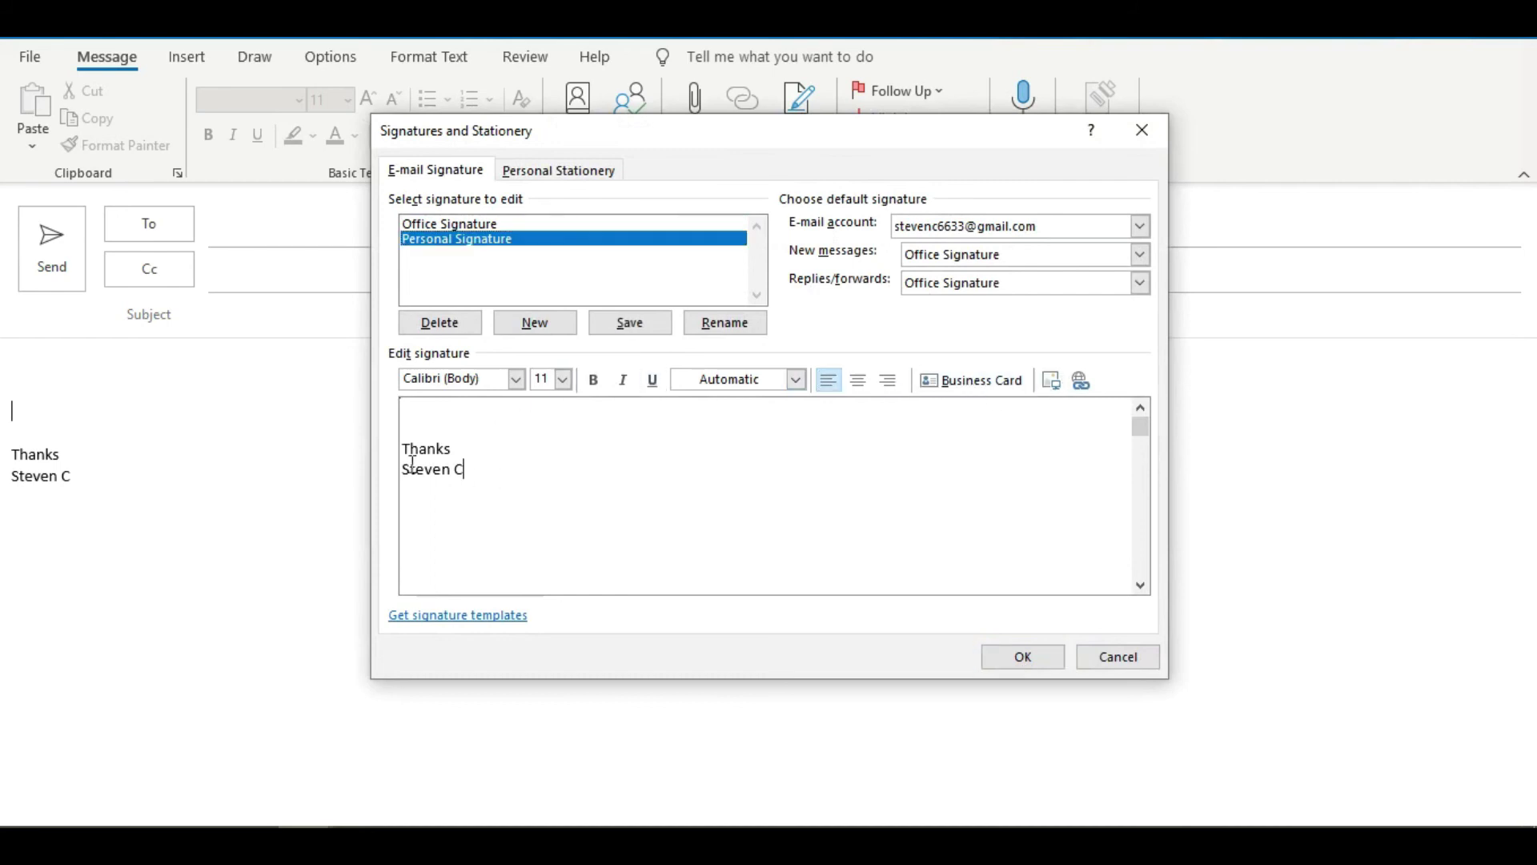
pyautogui.hotkey('ctrl', 'a')
pyautogui.click(564, 384)
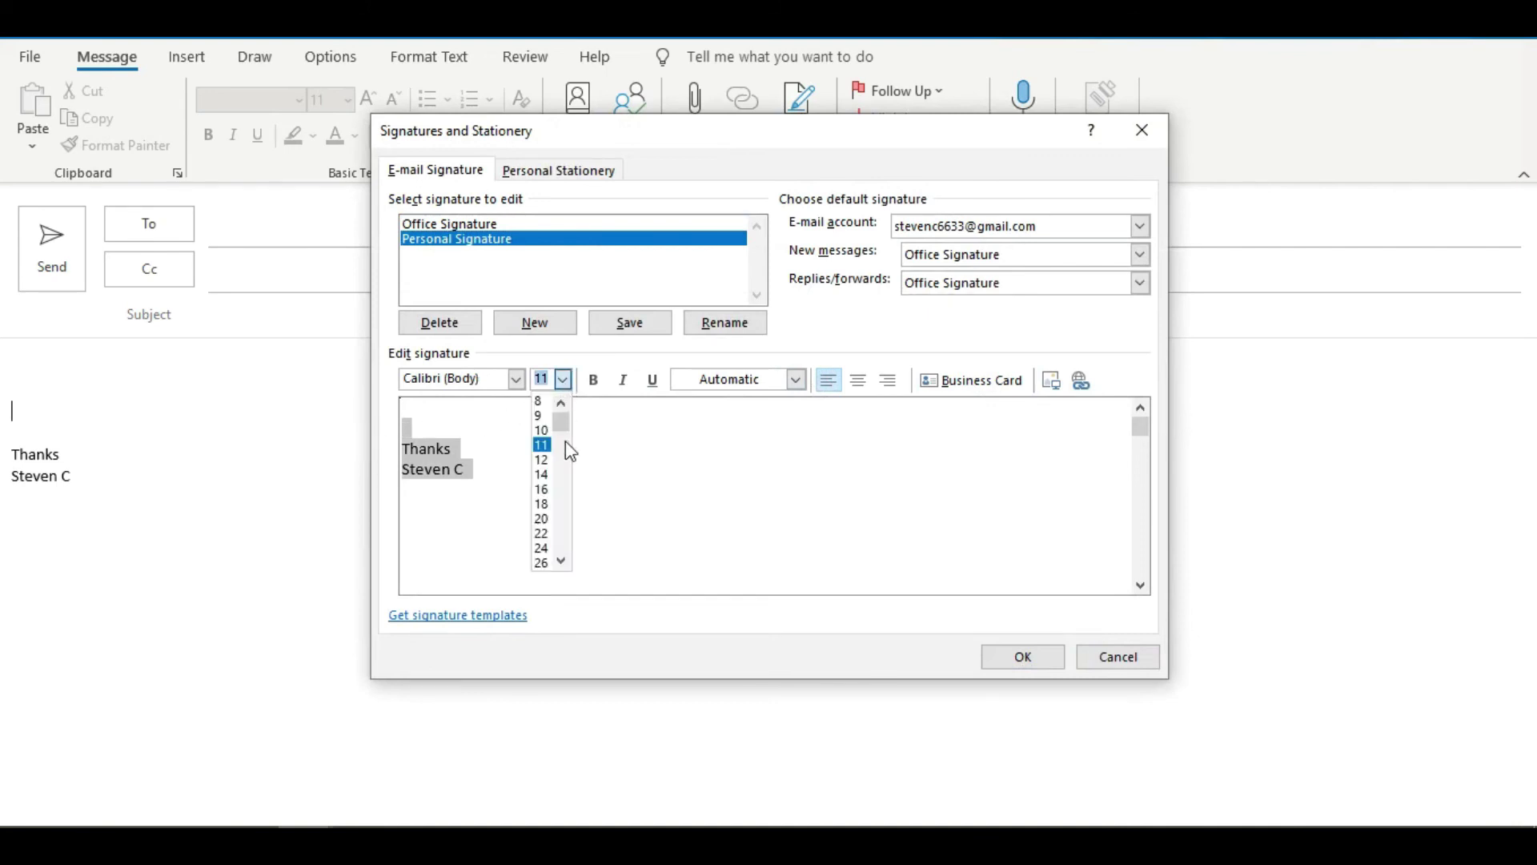
pyautogui.click(541, 513)
pyautogui.click(528, 540)
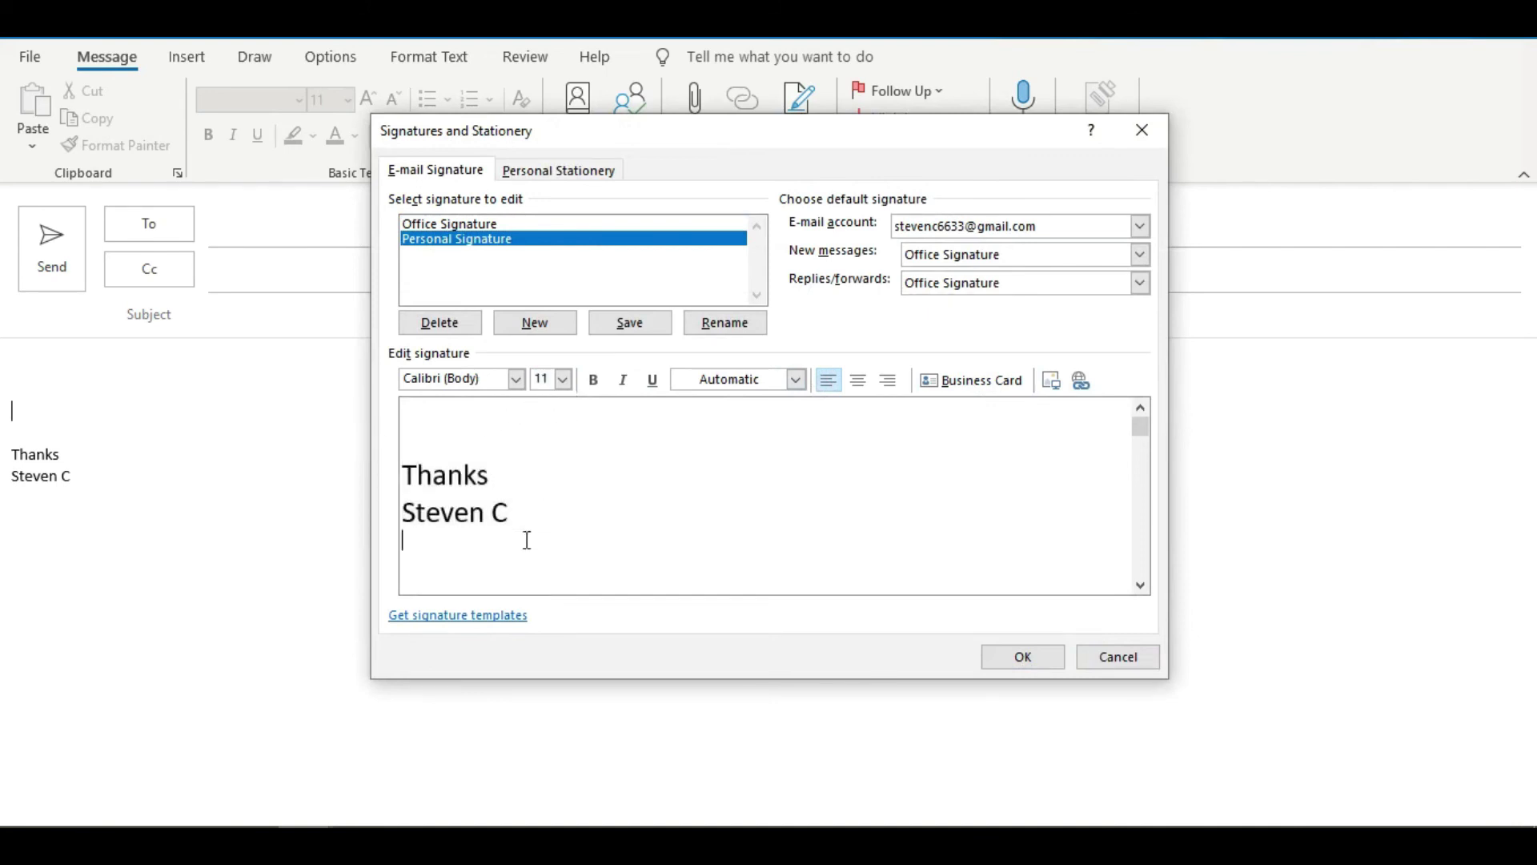
# - Insert the 'Power' image below Steven C and confirm the Signatures and Stationery settings
pyautogui.click(1053, 381)
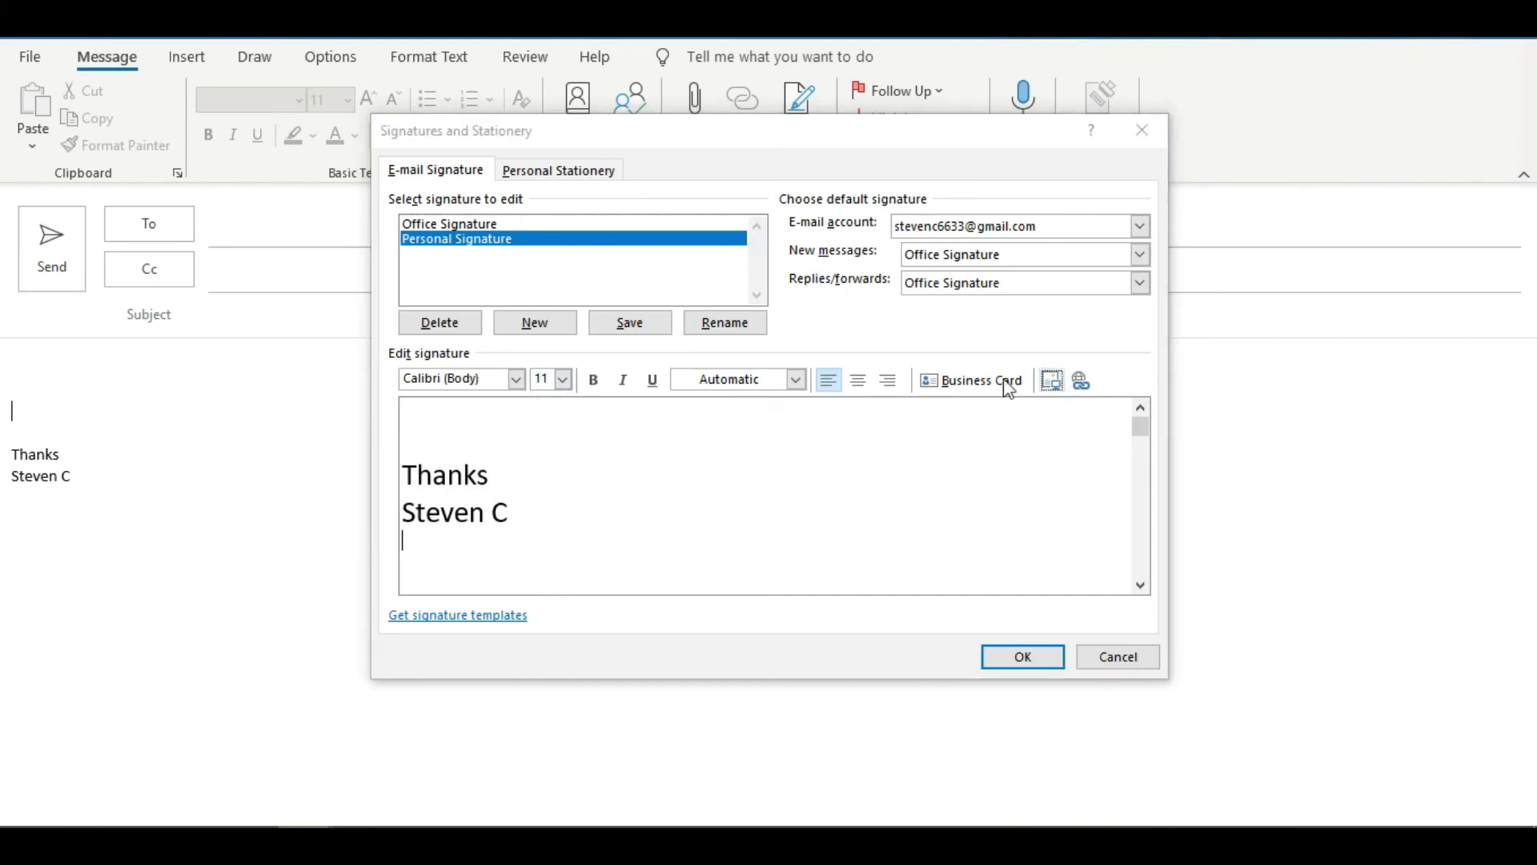
pyautogui.click(618, 352)
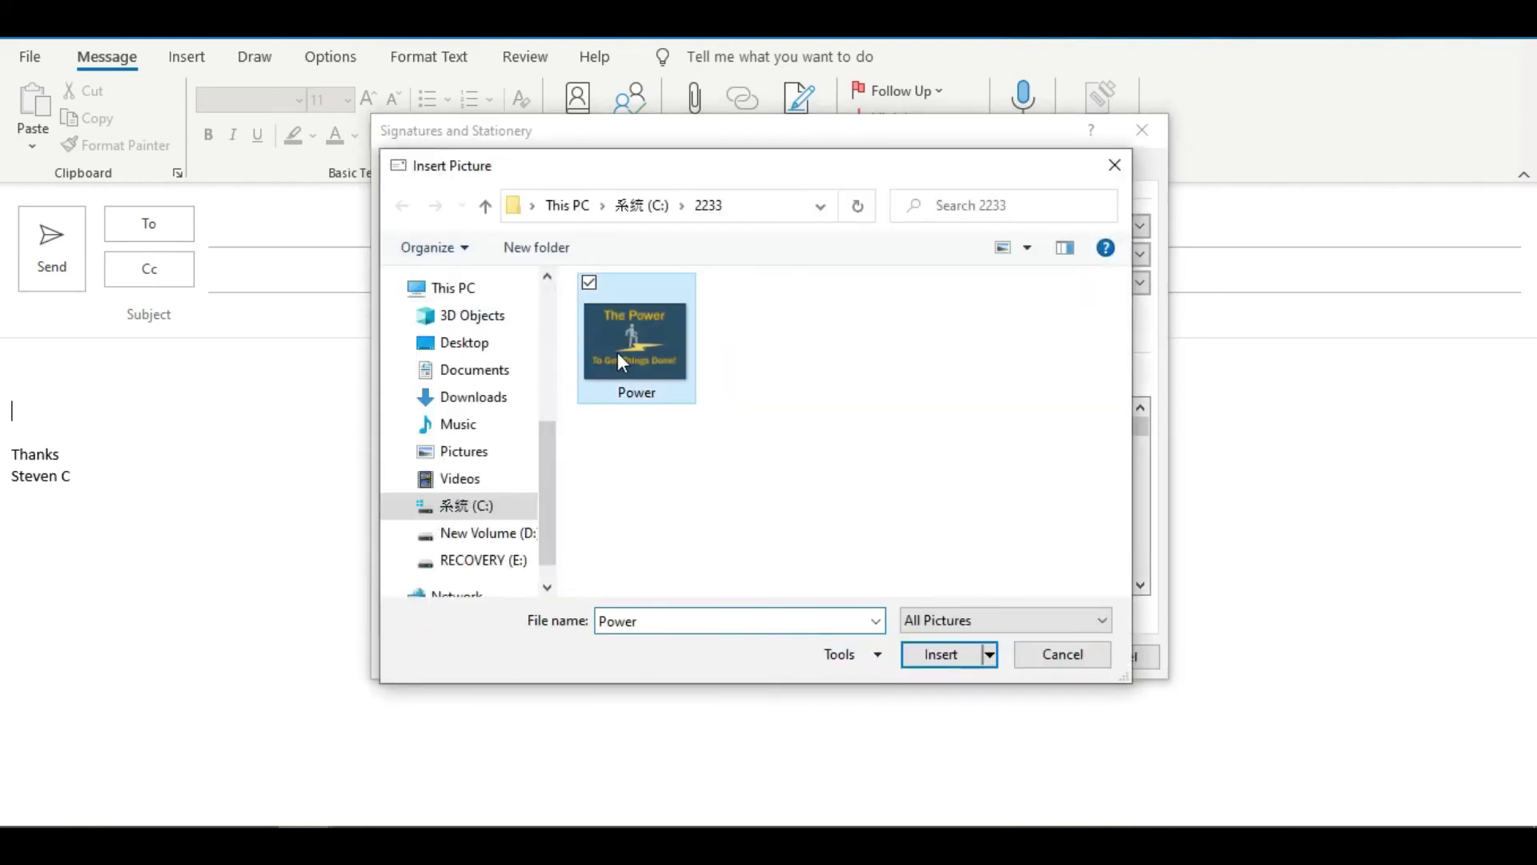
pyautogui.click(959, 659)
pyautogui.scroll(-1, 916, 564)
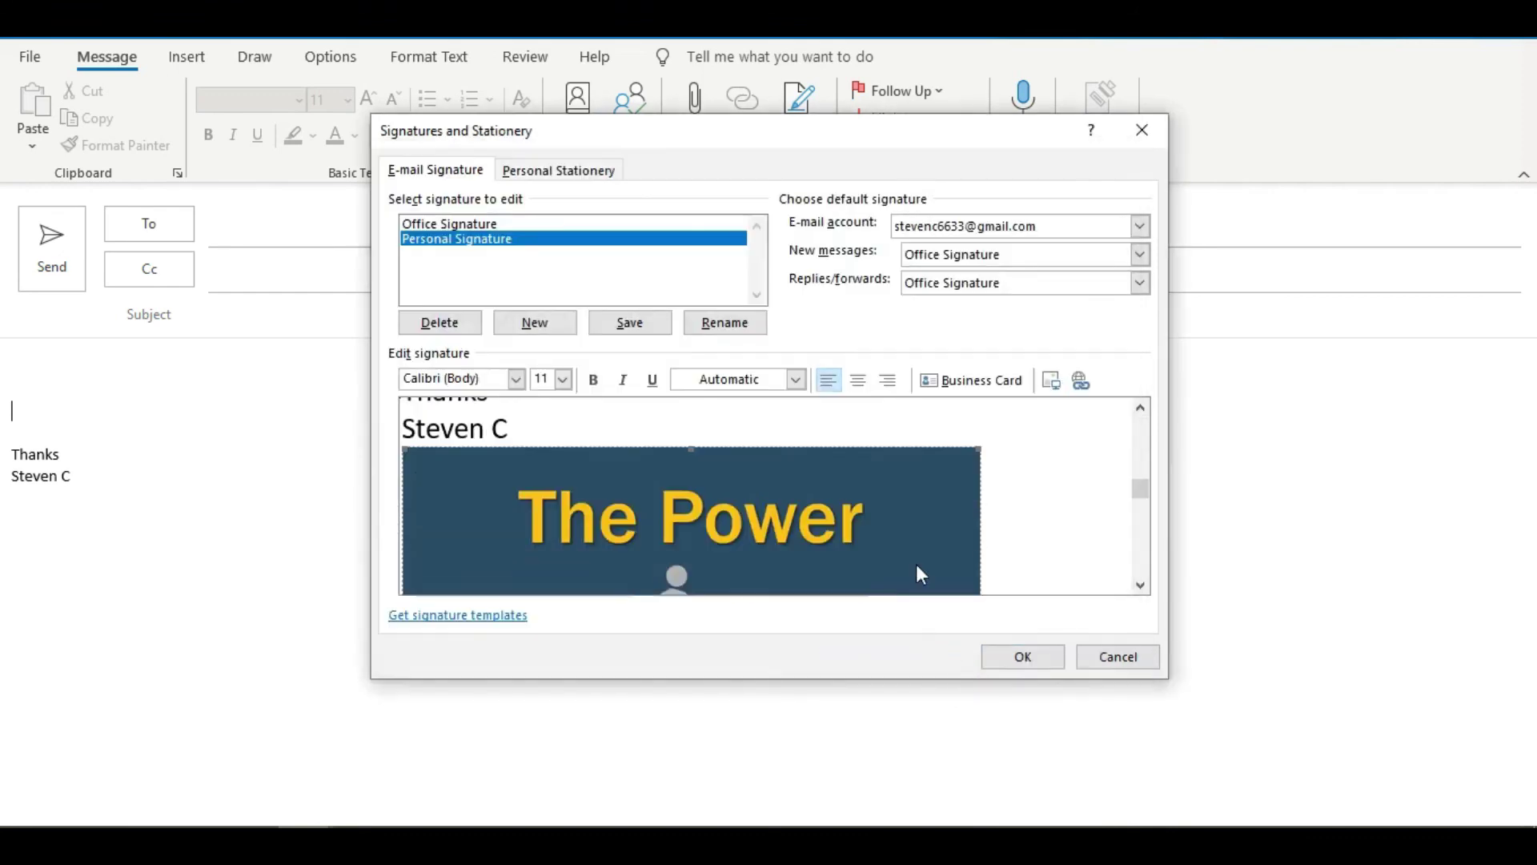
pyautogui.click(998, 657)
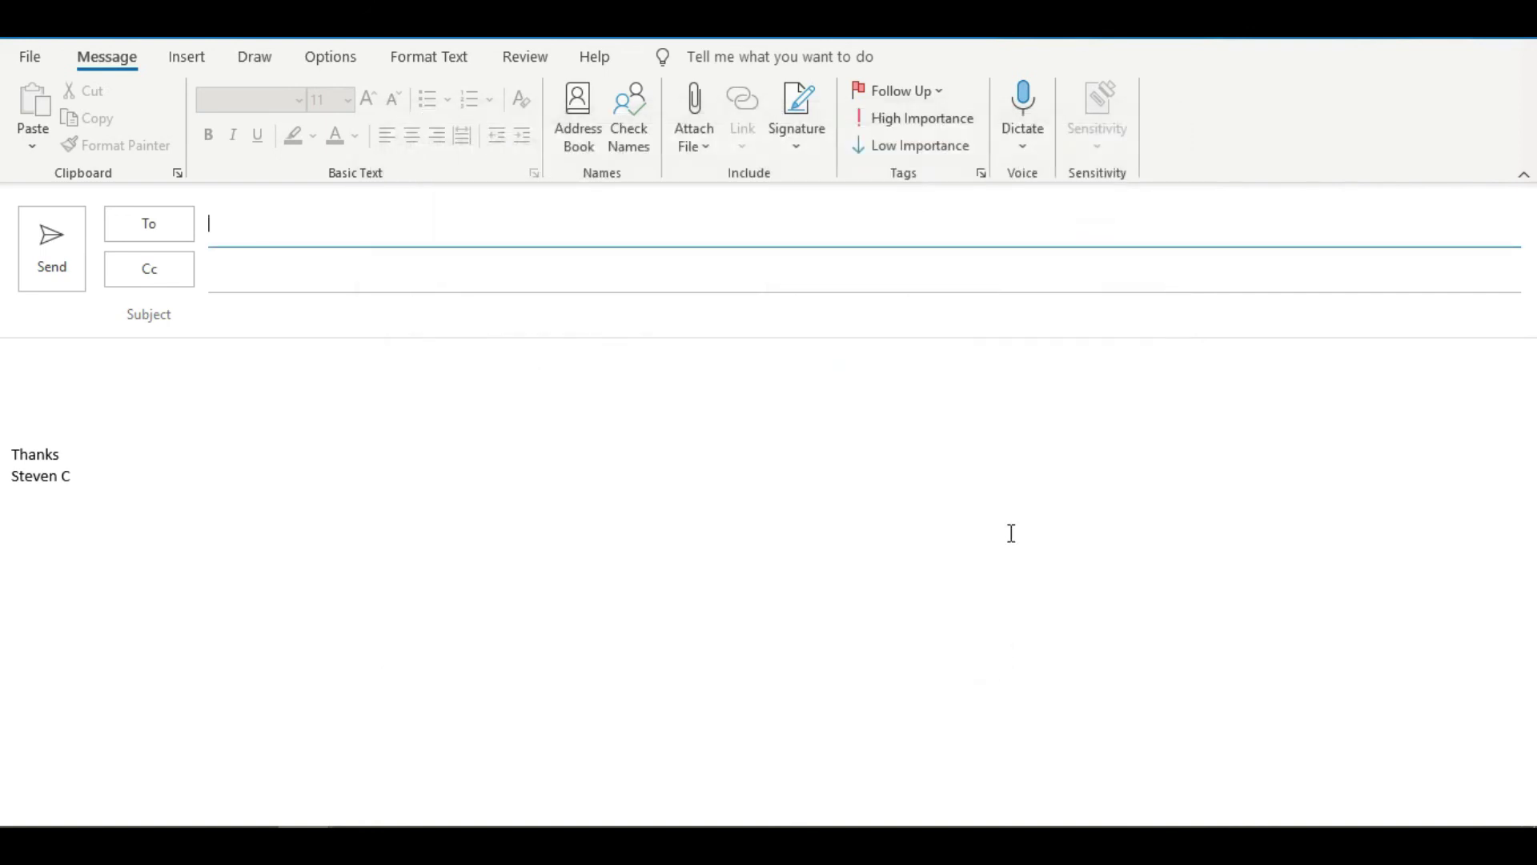
# - Discard the open draft, then add the Personal Signature to a fresh new email
pyautogui.press('Escape')
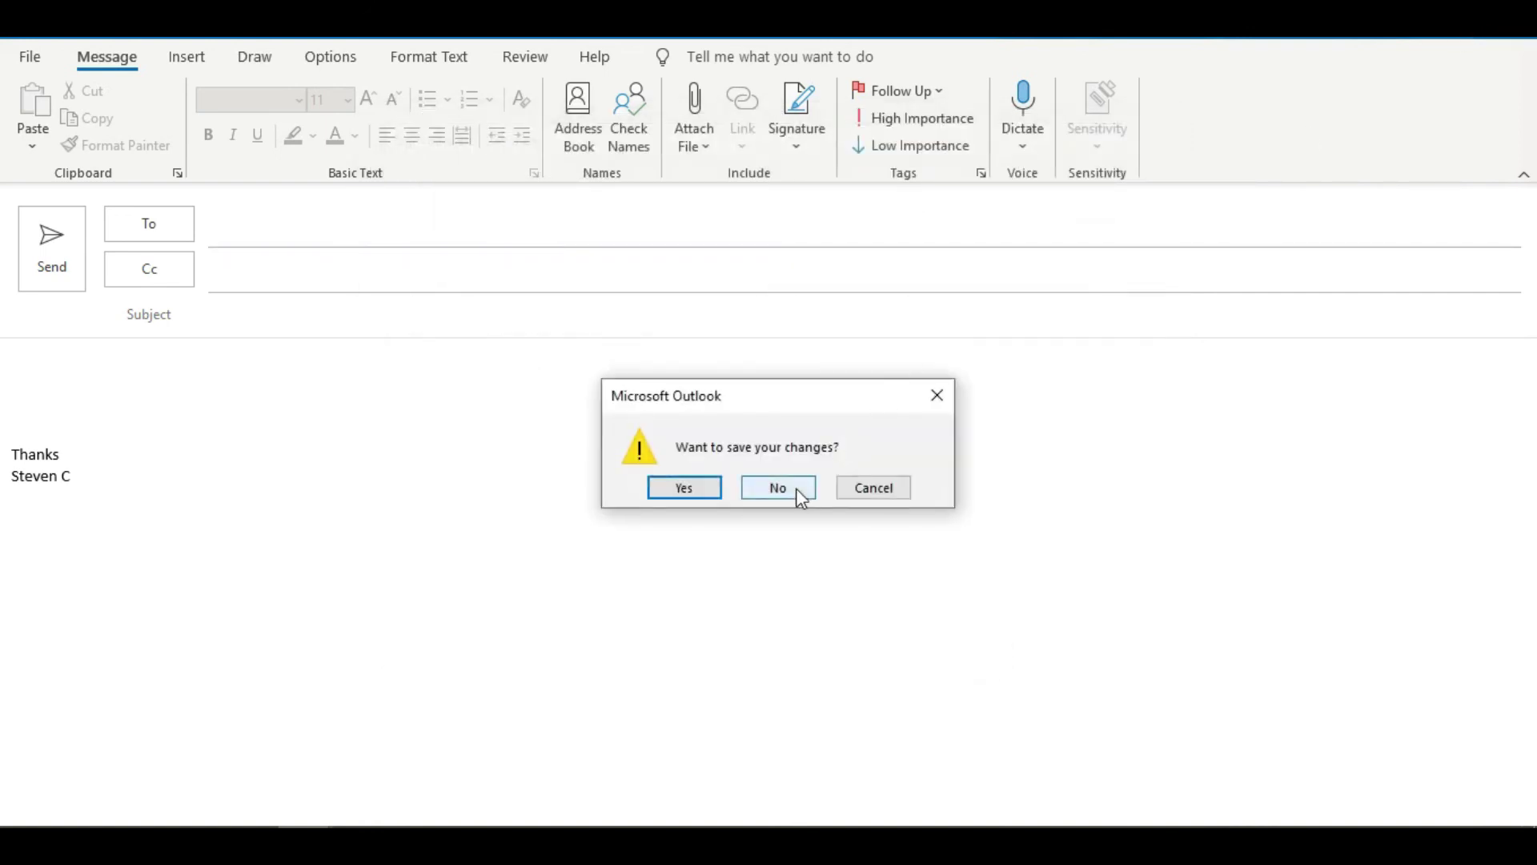
pyautogui.click(796, 489)
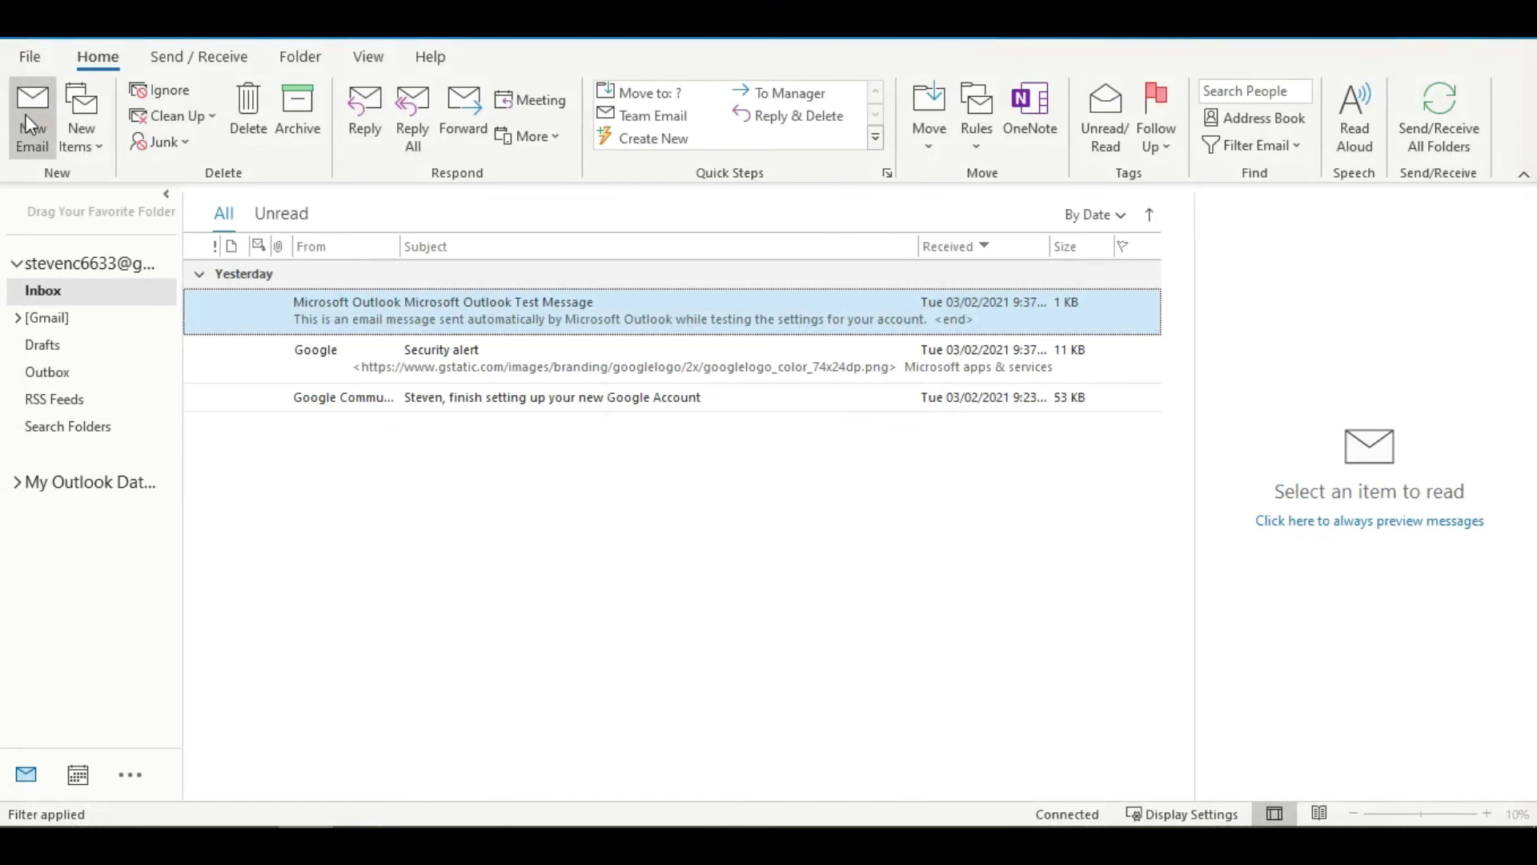
pyautogui.click(31, 120)
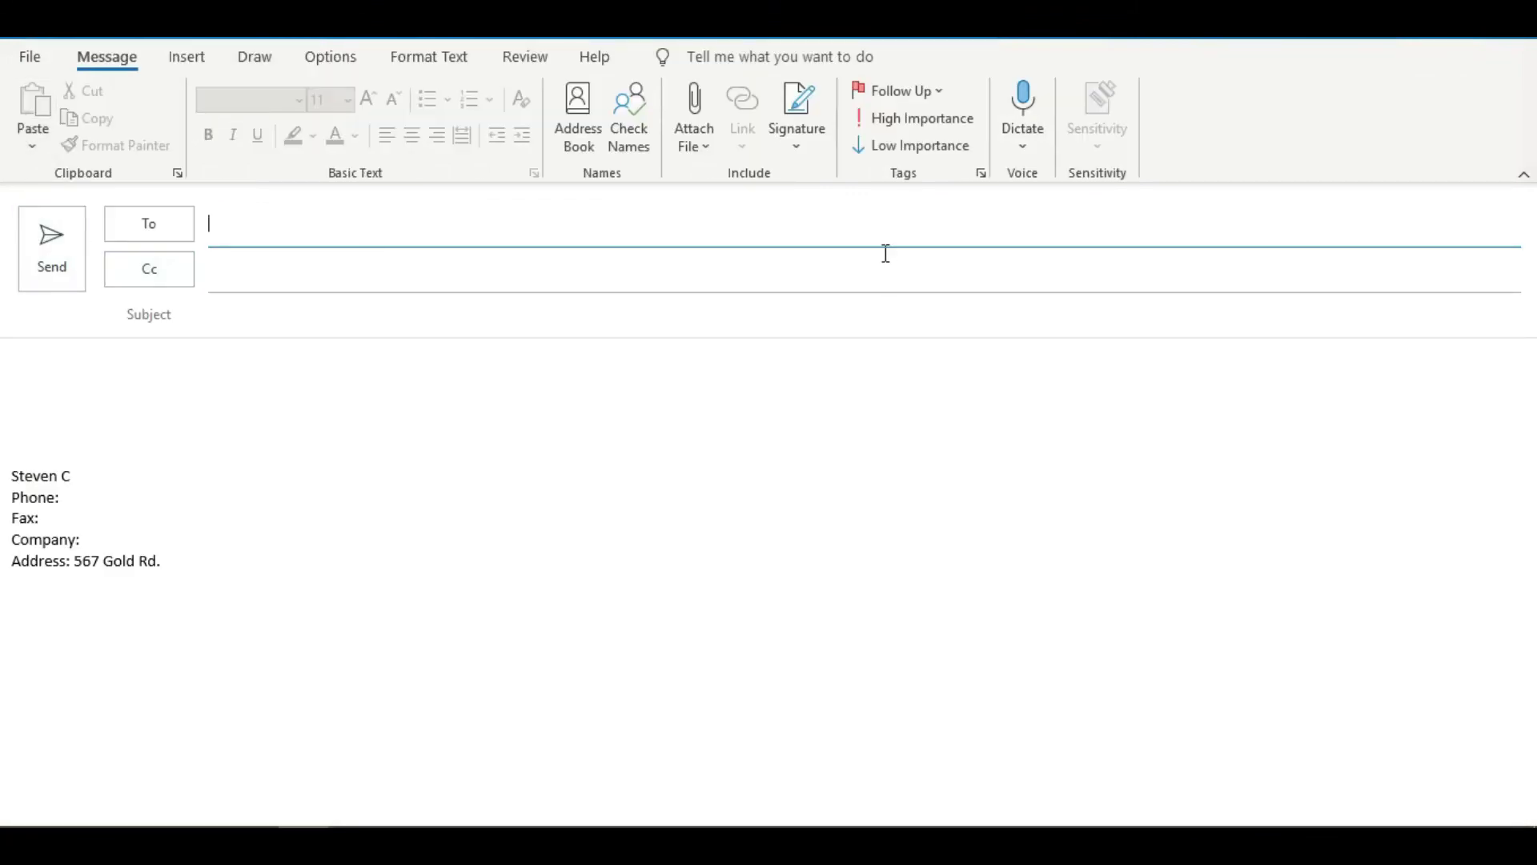
pyautogui.click(800, 149)
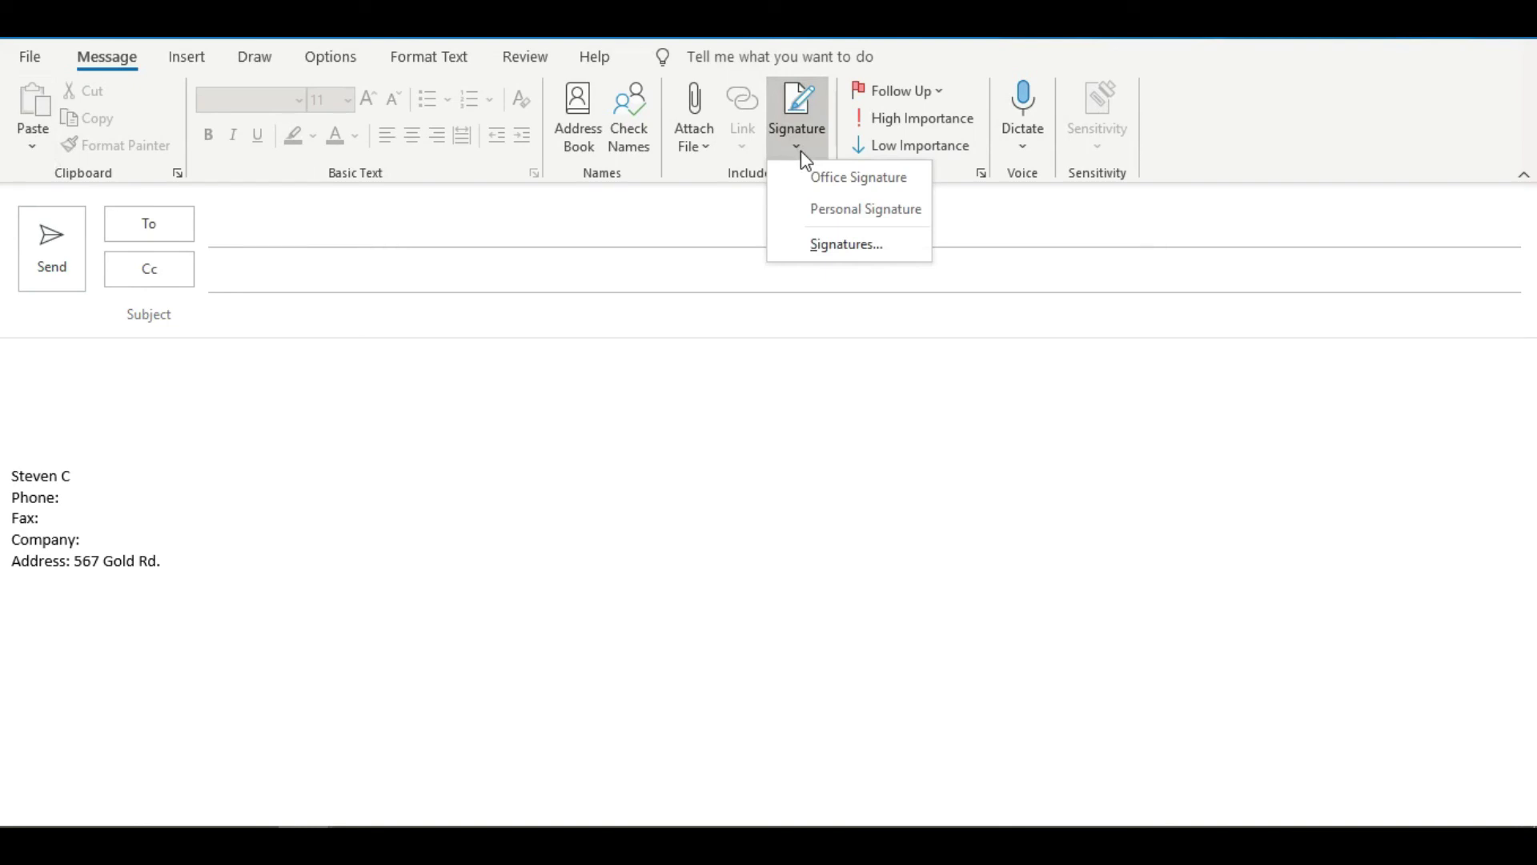
pyautogui.click(825, 211)
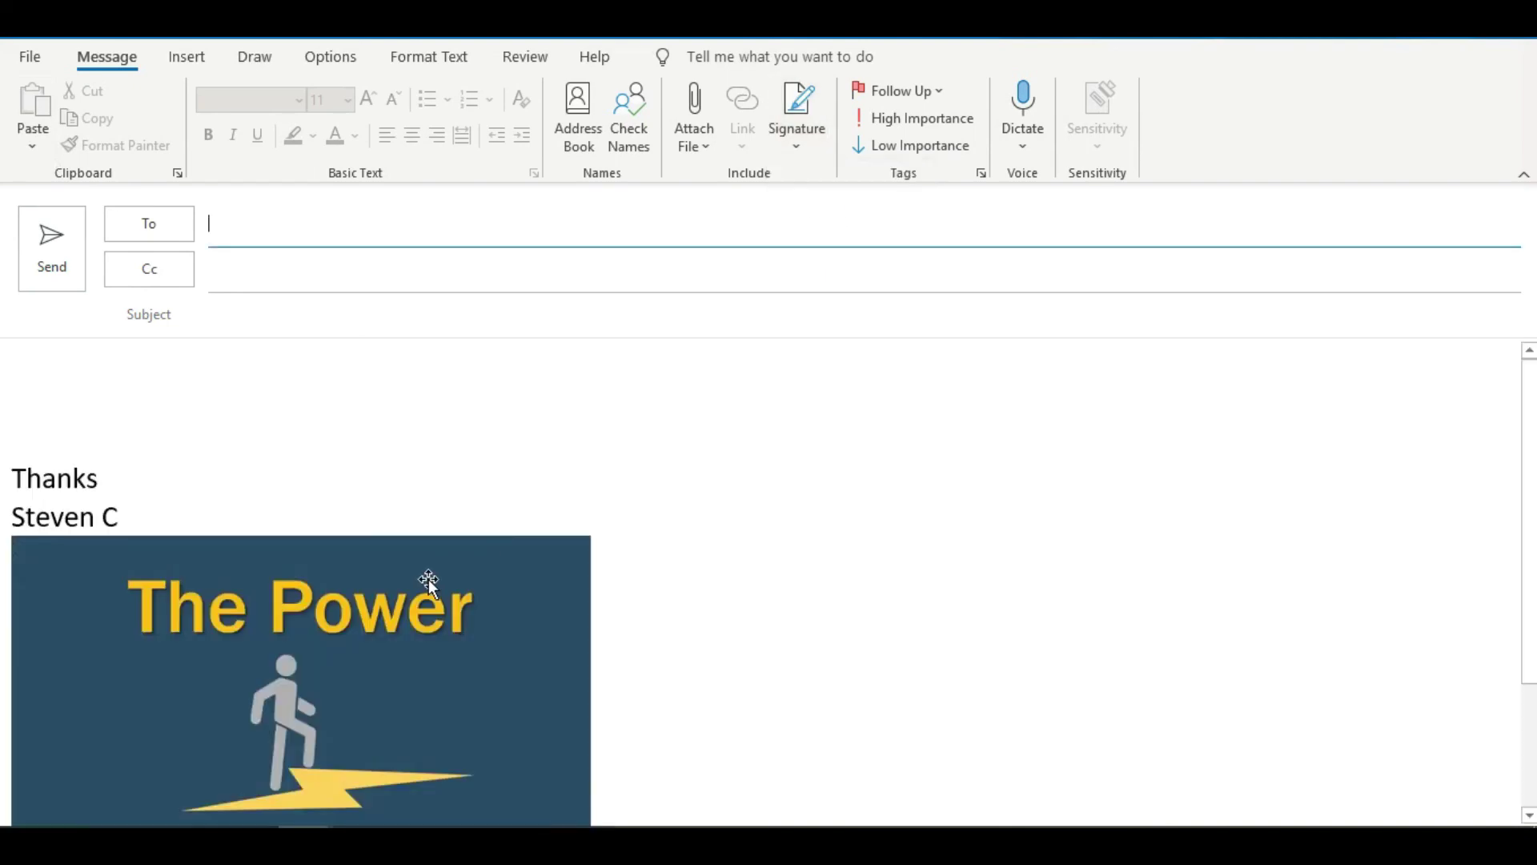
pyautogui.scroll(-2, 189, 500)
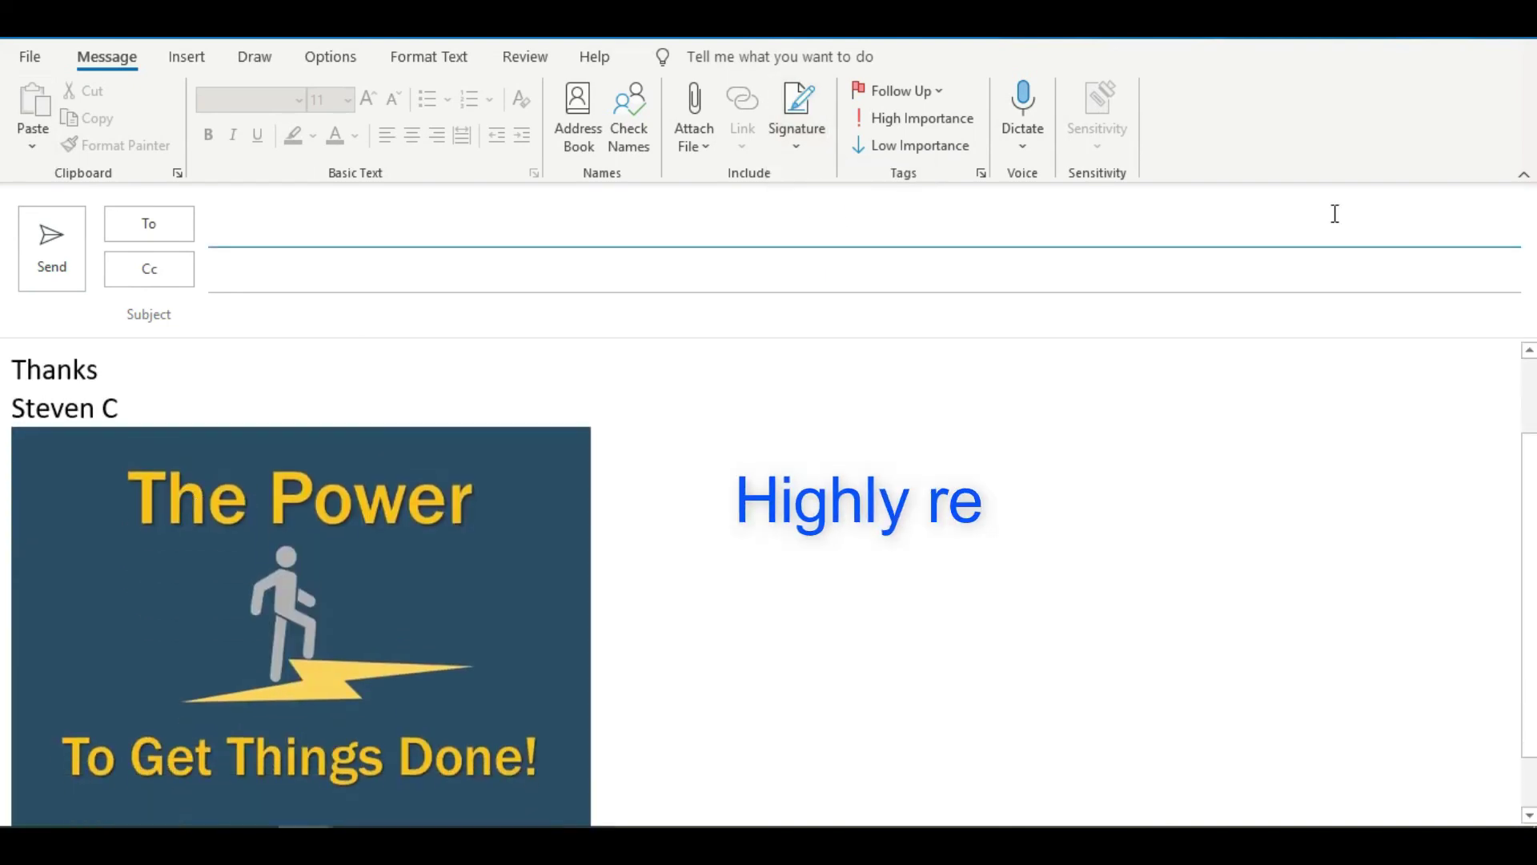